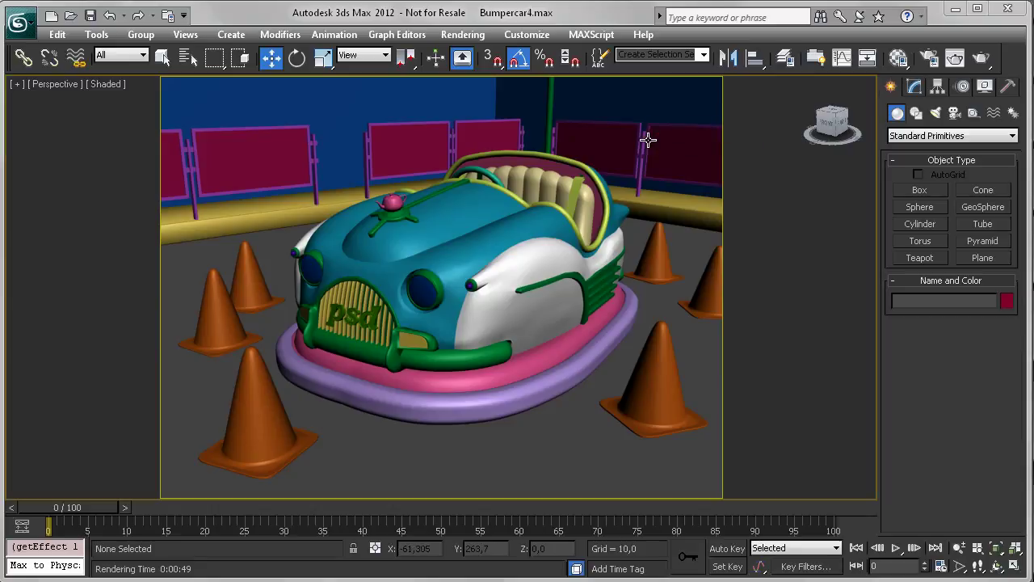
Open Render Setup and show the Render Elements list: Diffuse, Reflection, Shadow, Specular, Z Depth, Self-Illumination.
click(452, 35)
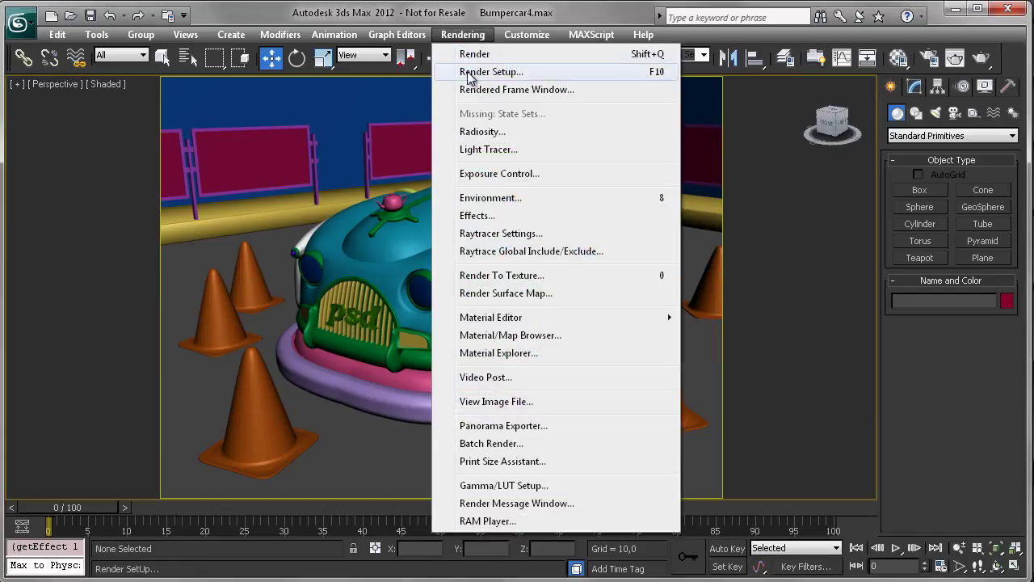
click(467, 72)
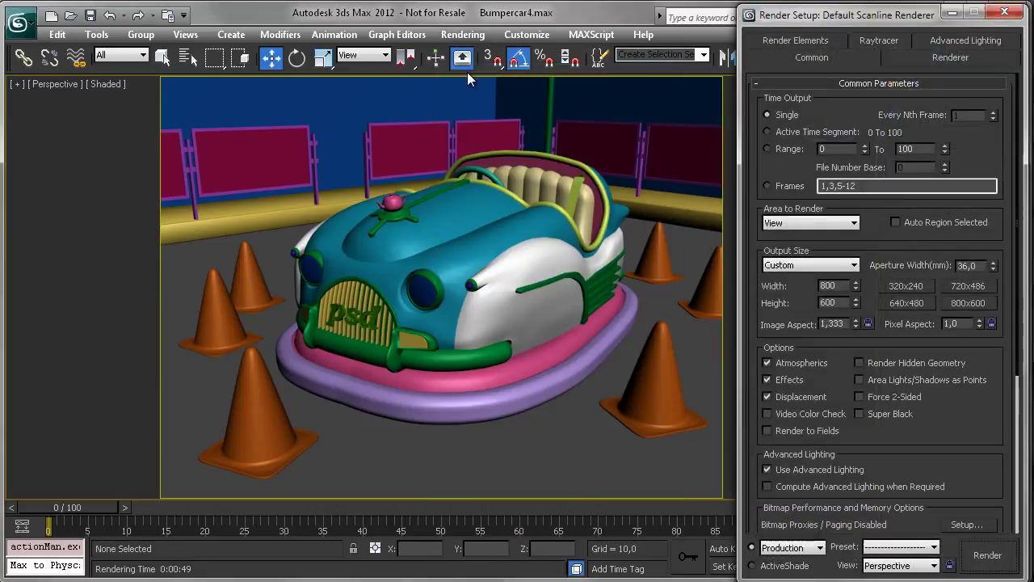
scroll(935, 249, down, 5)
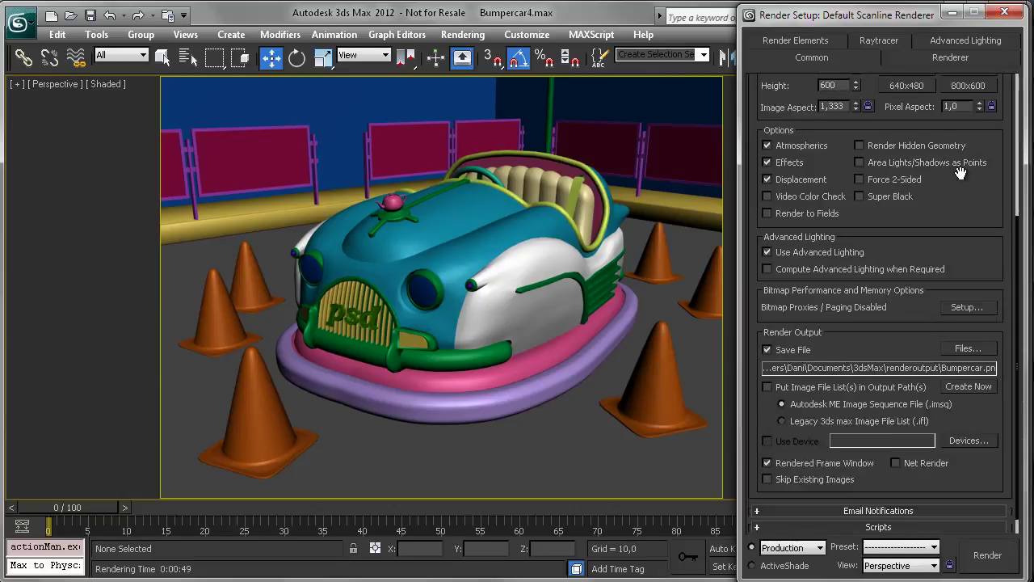
scroll(956, 356, up, 5)
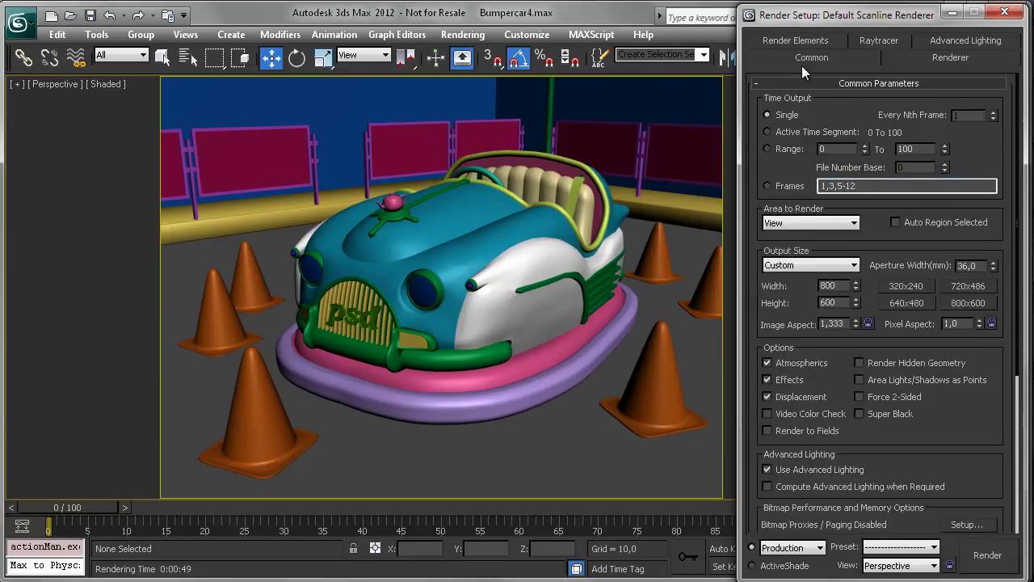
click(808, 39)
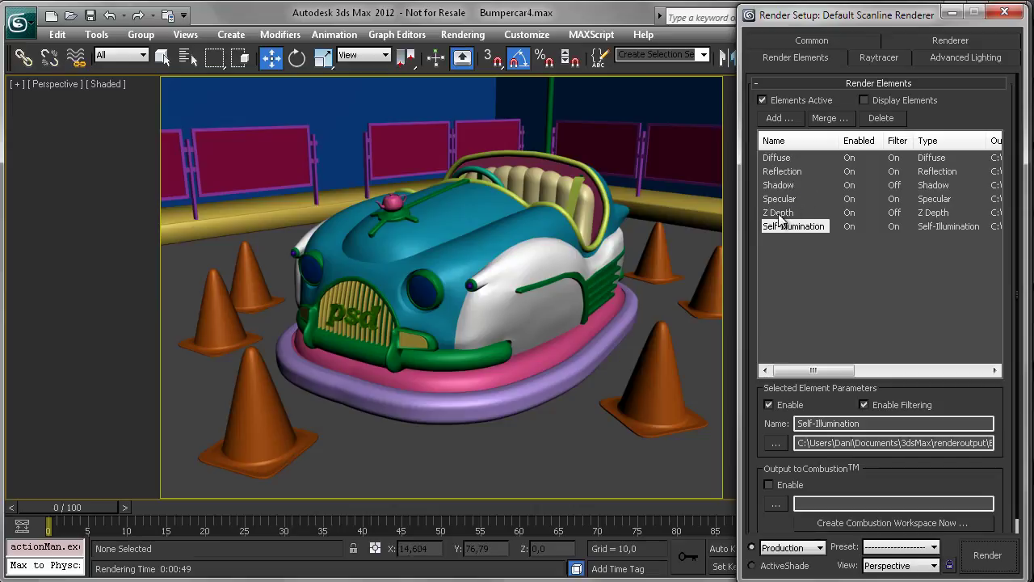
Add a psd-manager effect in Environment and Effects and set its PSD to 16 bits per channel.
click(463, 35)
click(477, 215)
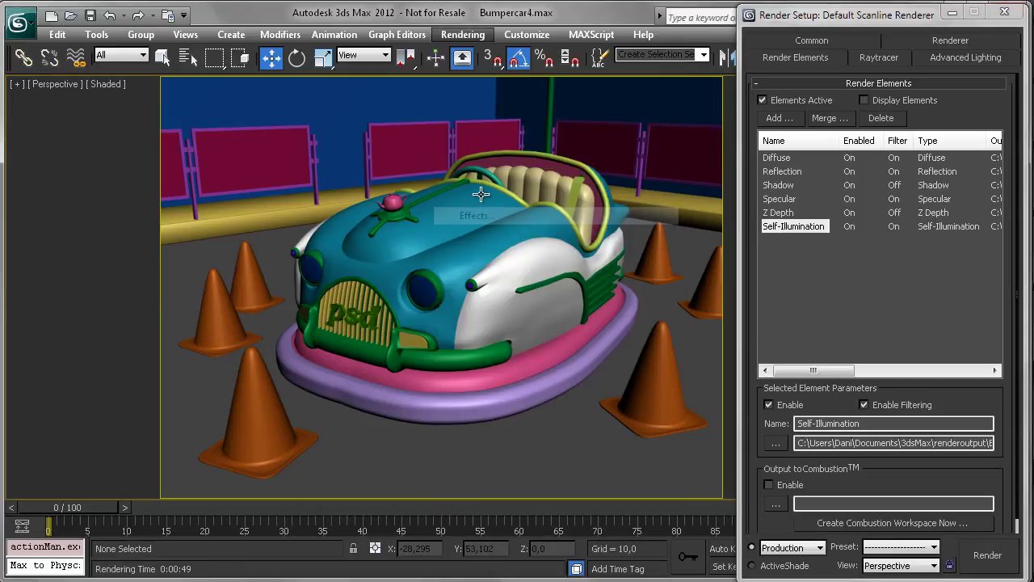
click(230, 94)
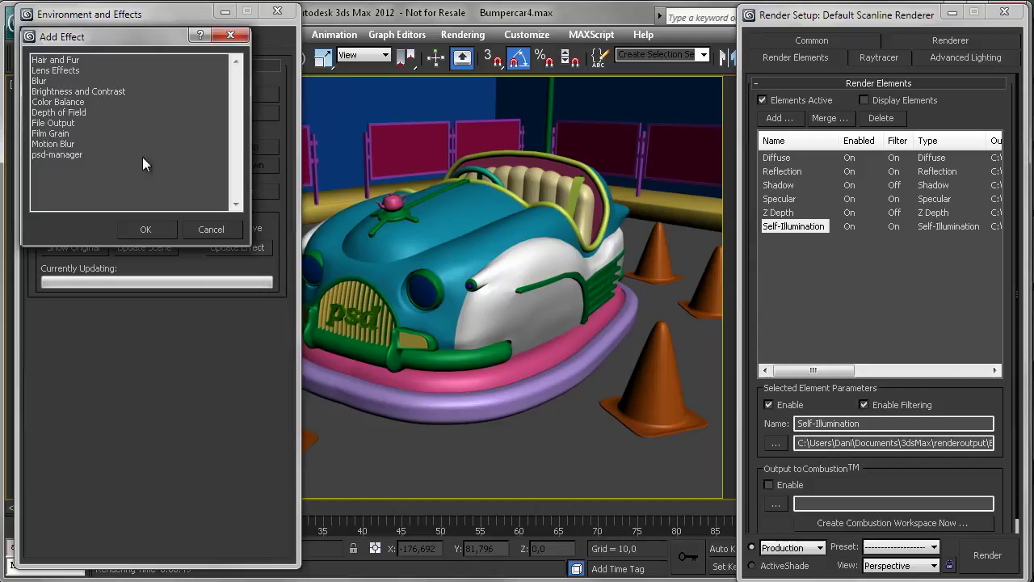
click(111, 154)
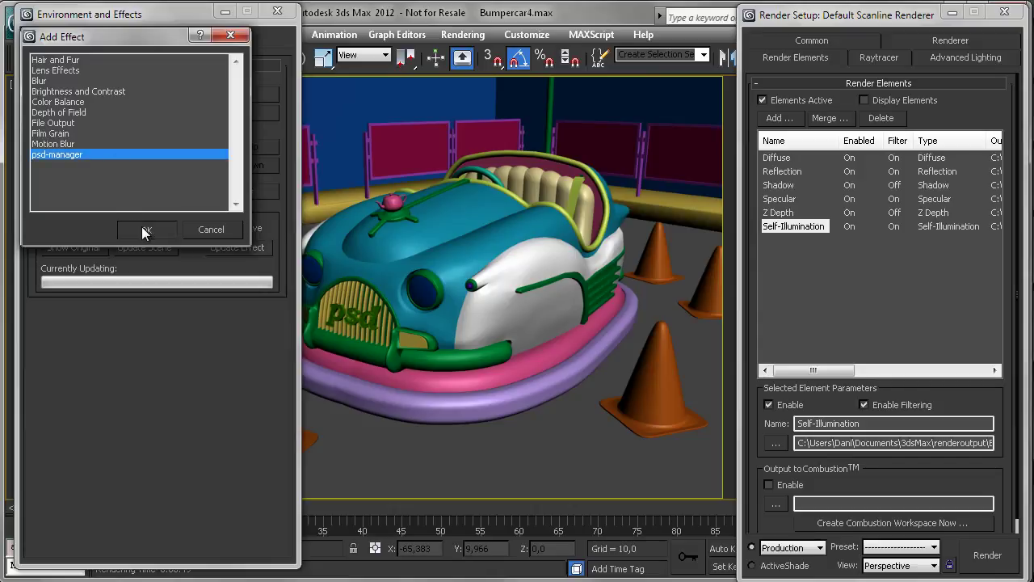
click(141, 227)
click(126, 70)
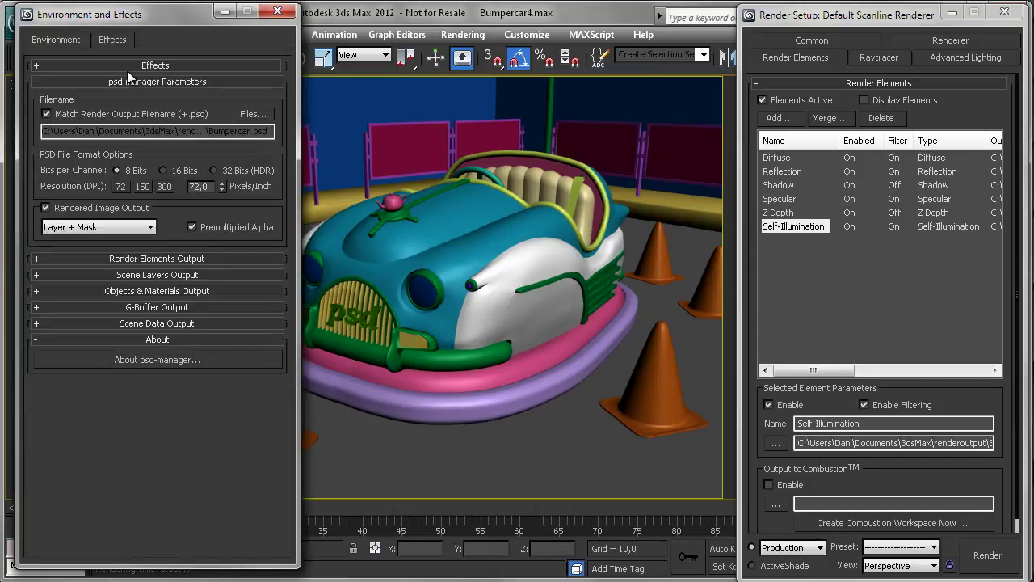
click(133, 259)
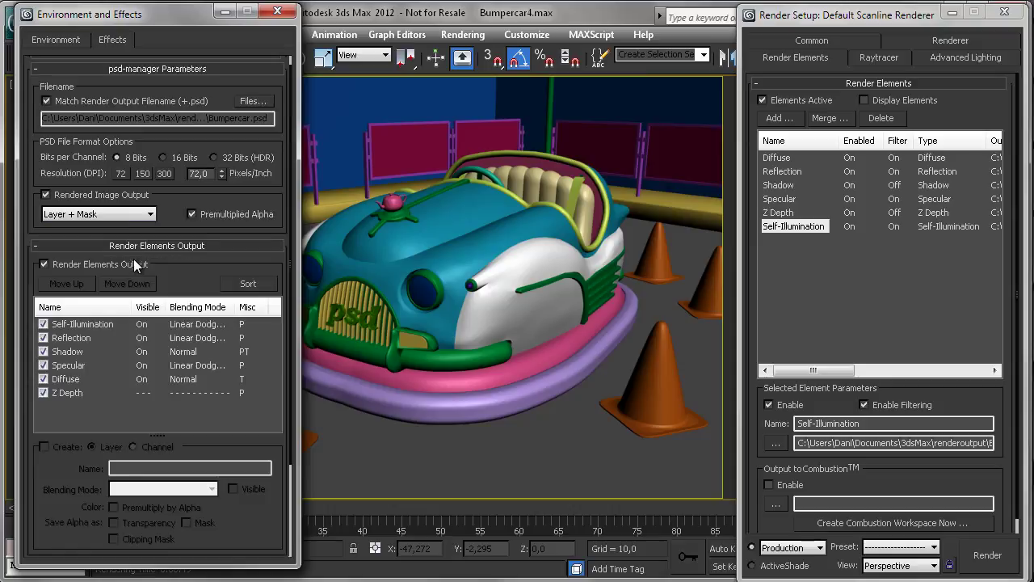
click(164, 157)
Review the layer settings of the Z Depth, Diffuse, Specular, Reflection and Self-Illumination elements.
click(70, 392)
click(195, 380)
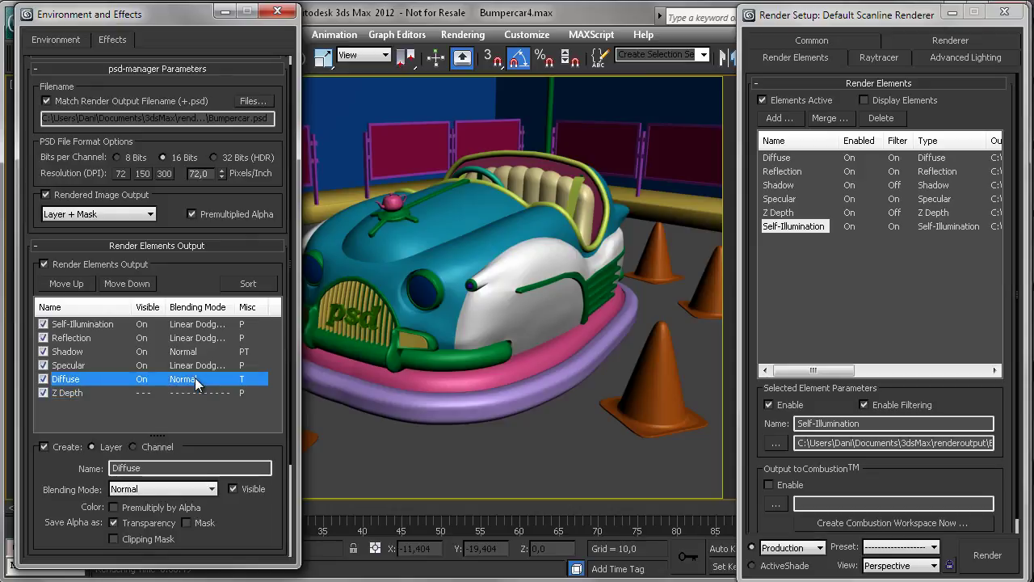
click(195, 365)
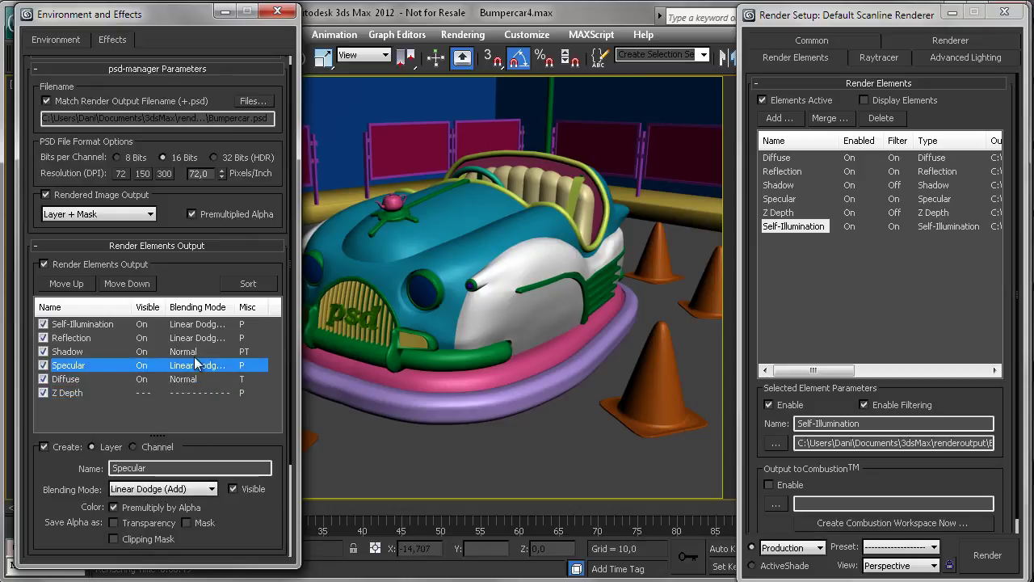
click(189, 340)
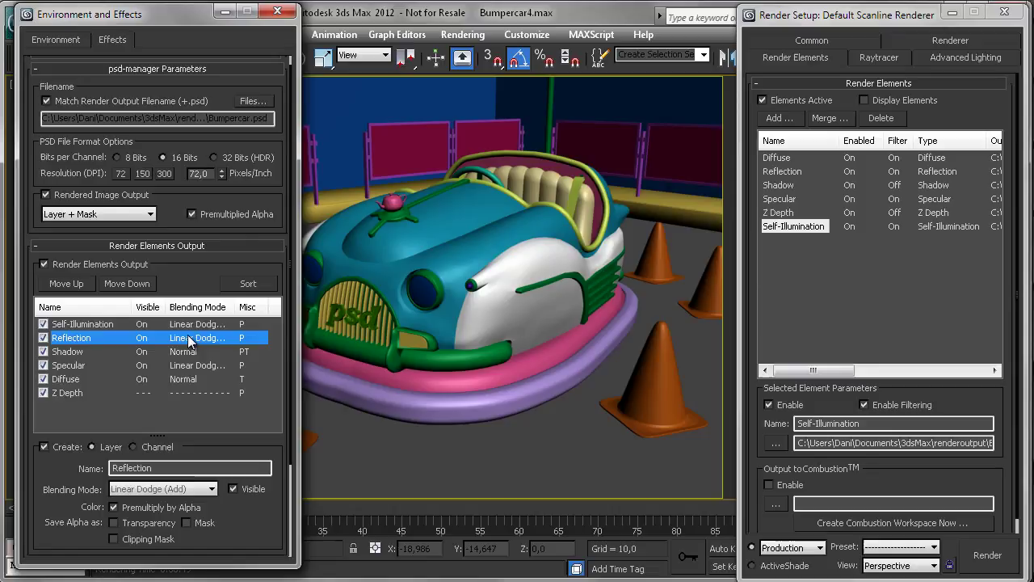
click(192, 325)
click(67, 380)
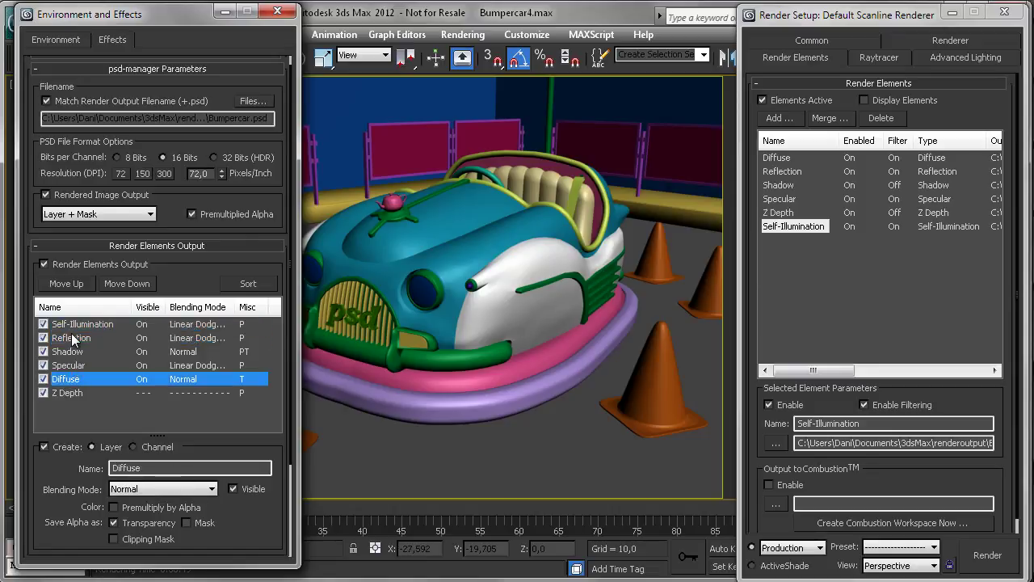
click(65, 394)
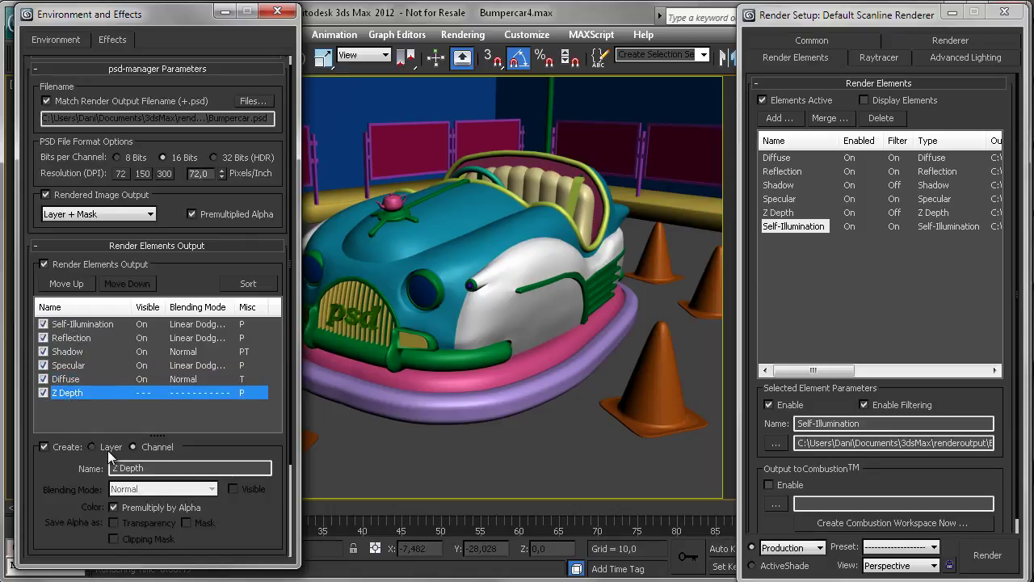
Keep Specular's blending mode at Linear Dodge (Add) and check the Reflection element's settings.
drag(180, 434, 178, 390)
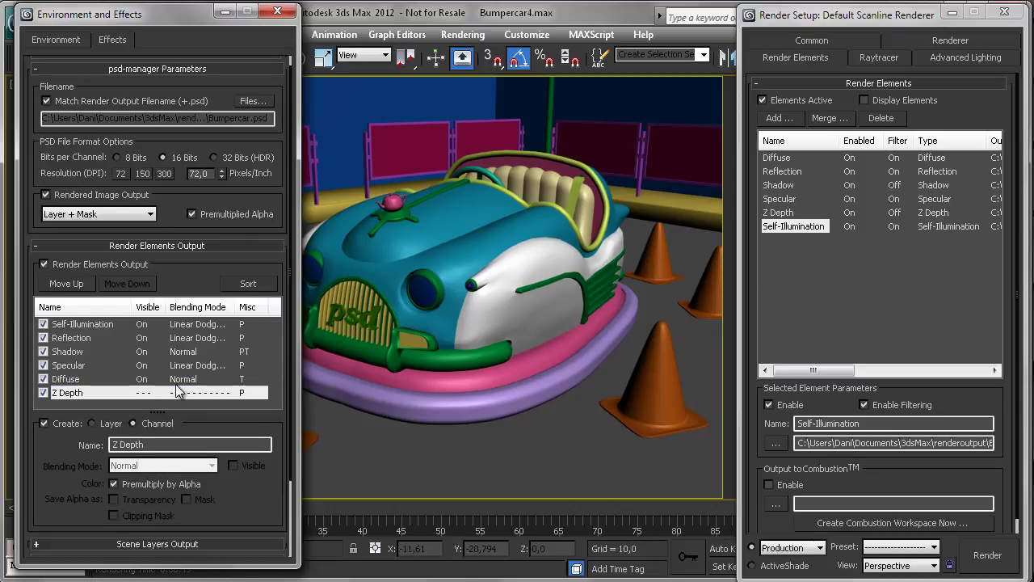
click(202, 366)
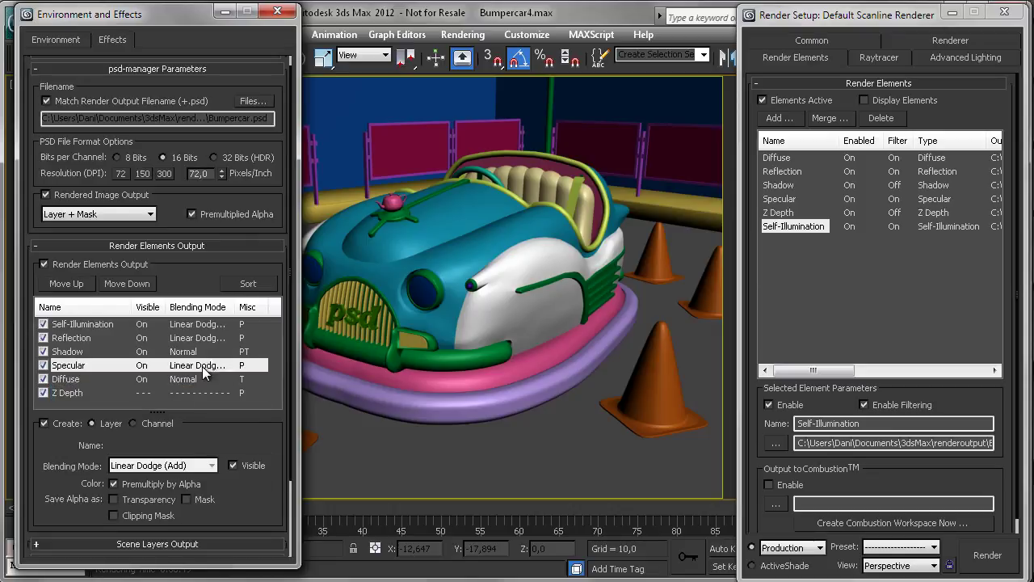
click(168, 470)
click(168, 470)
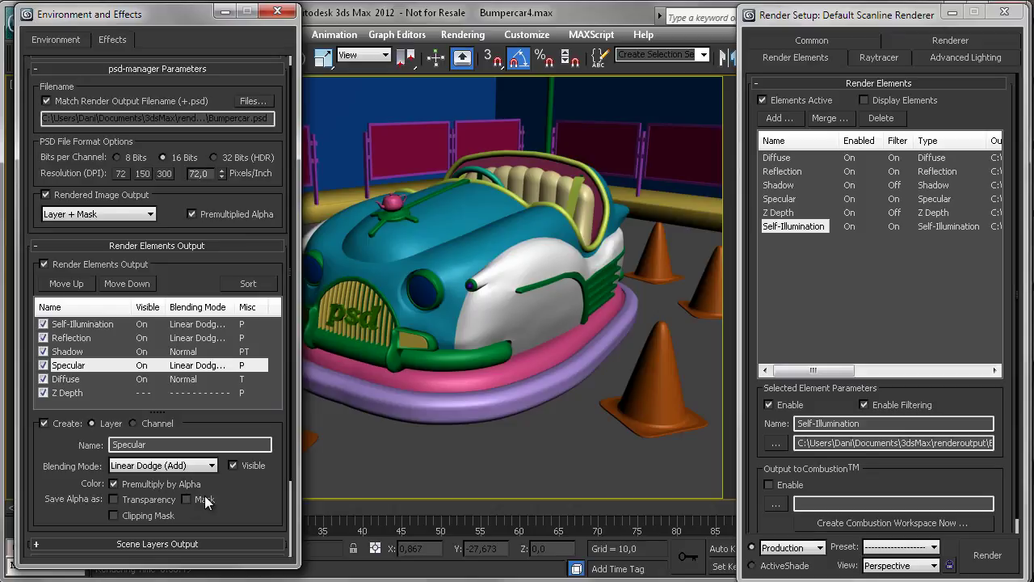
click(102, 338)
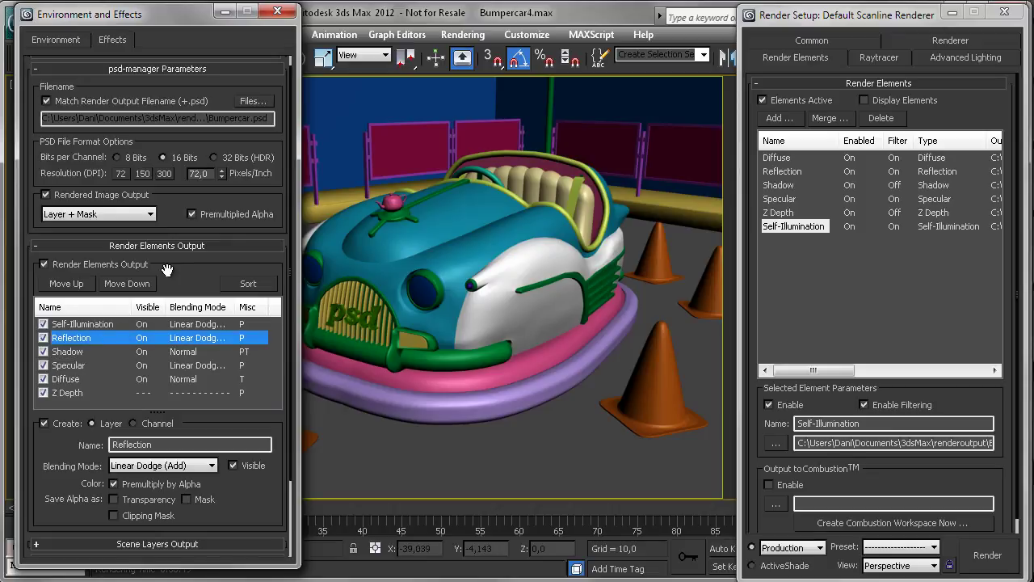
drag(178, 275, 178, 184)
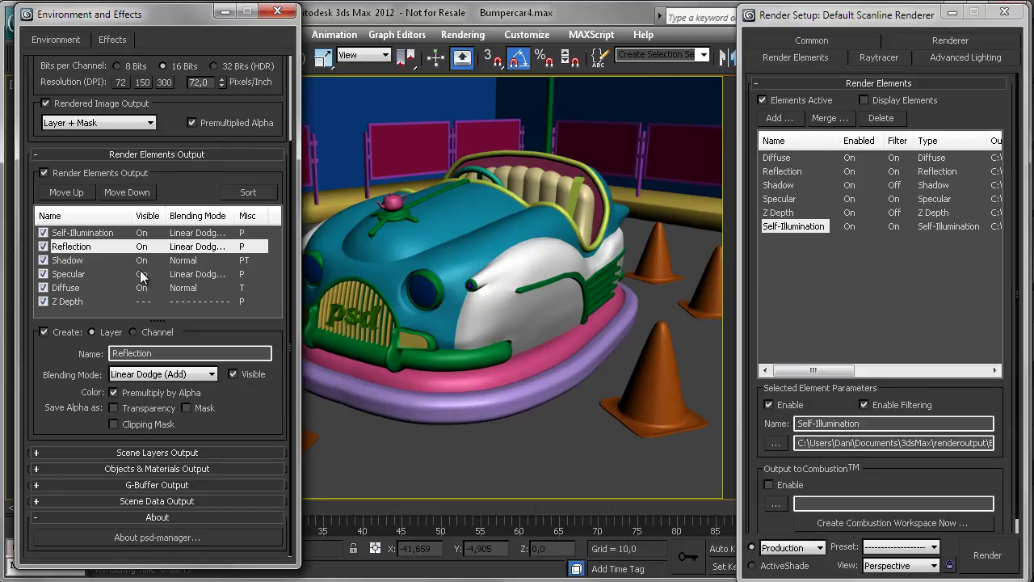
Check the Shadow element's default options, clear the list selection and collapse Render Elements Output.
right_click(78, 262)
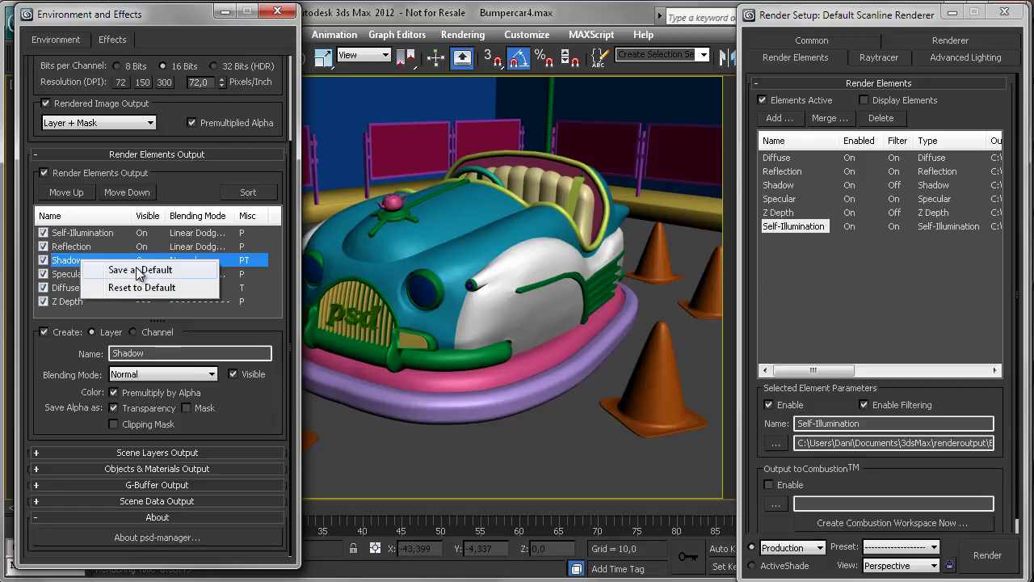
click(277, 387)
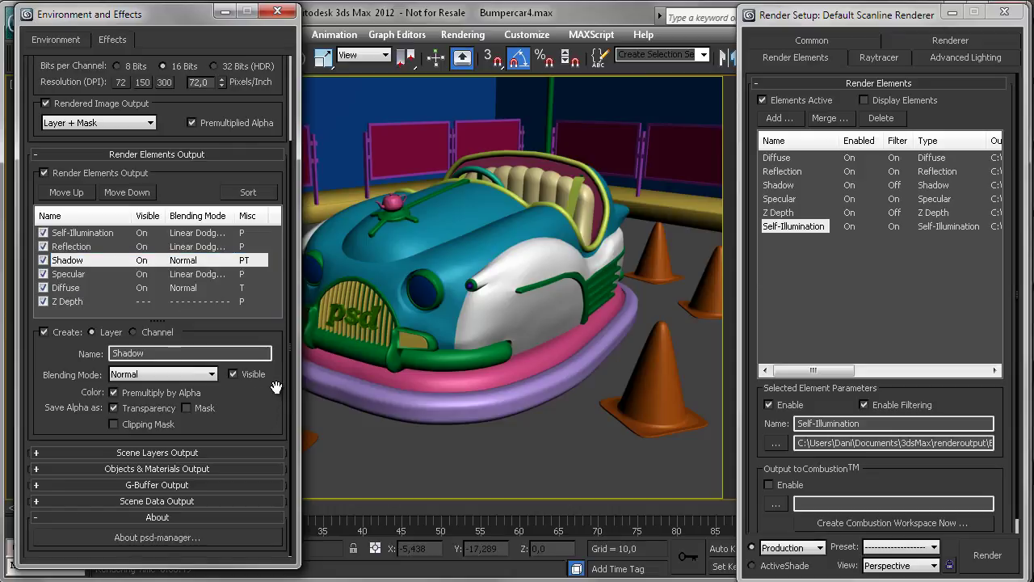
click(199, 309)
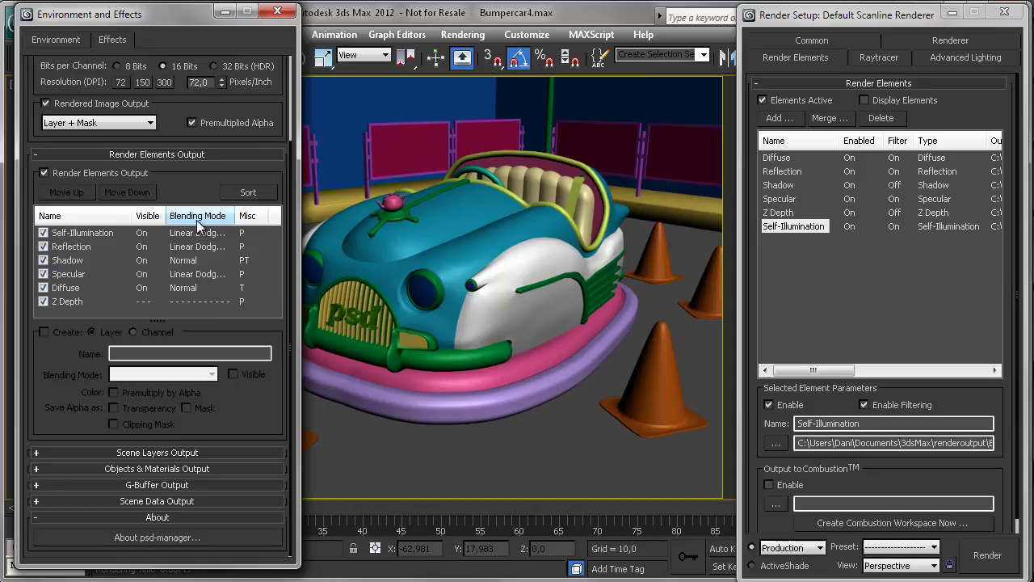
click(224, 156)
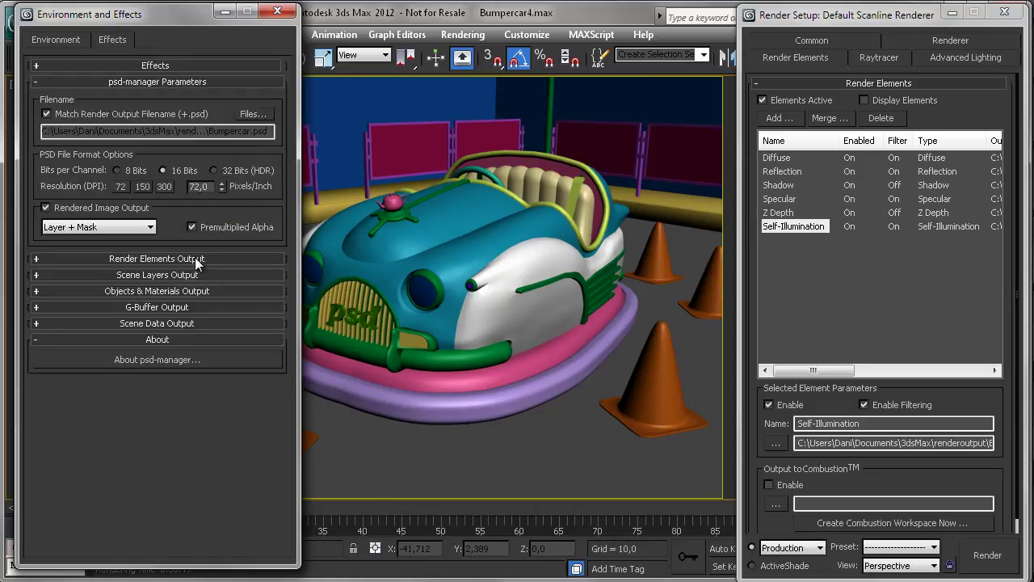
Expand the objects and materials output settings and enable Separated Object Output.
click(183, 291)
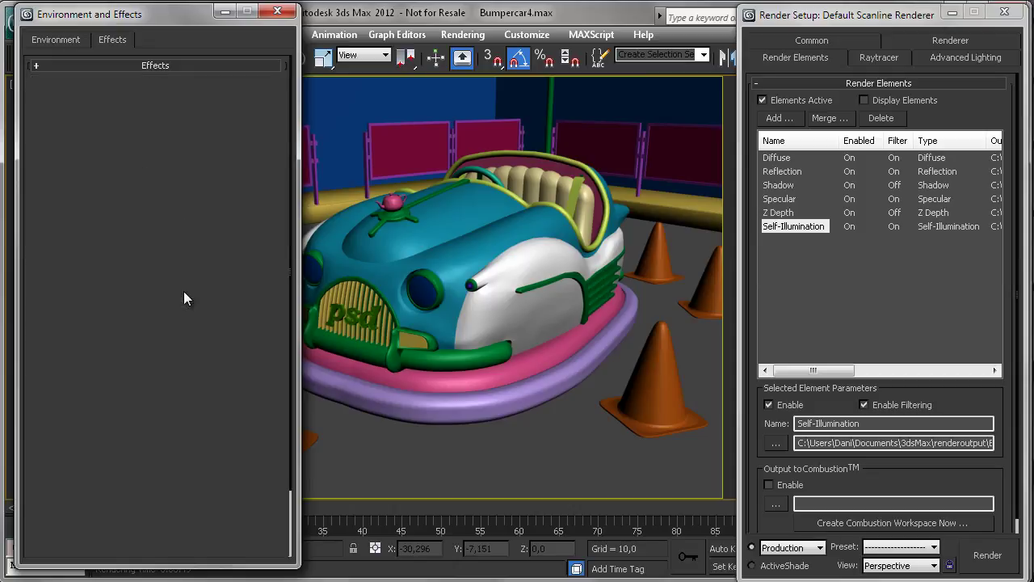
scroll(245, 277, down, 2)
drag(245, 277, 241, 191)
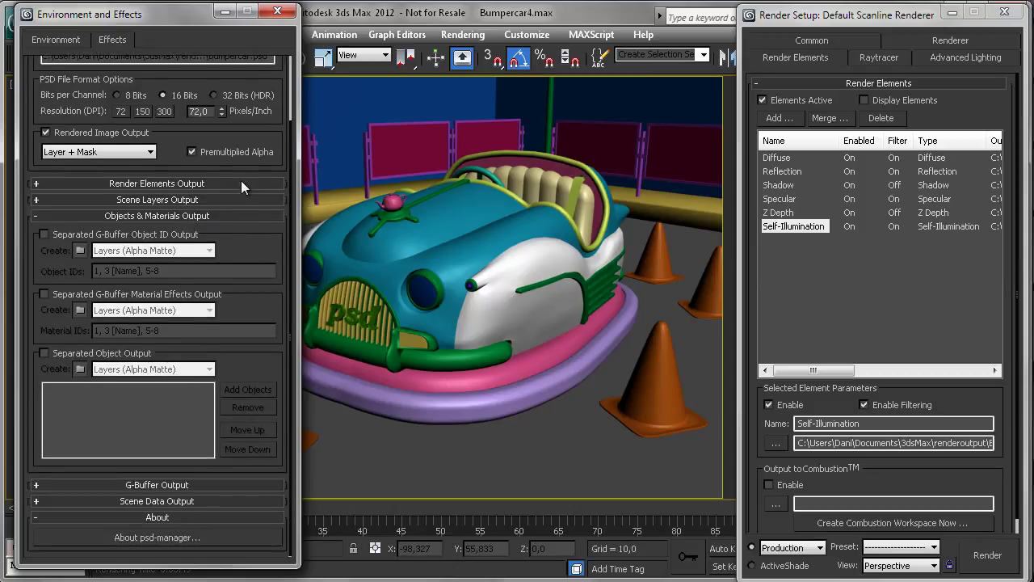
mouse_move(186, 16)
mouse_down()
mouse_move(434, 9)
mouse_move(184, 20)
mouse_up()
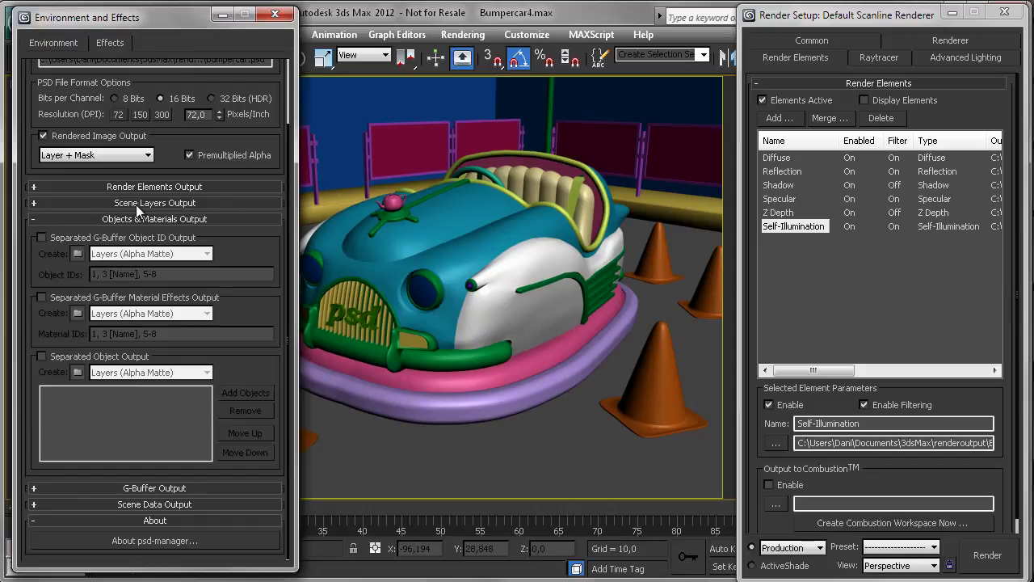
click(100, 358)
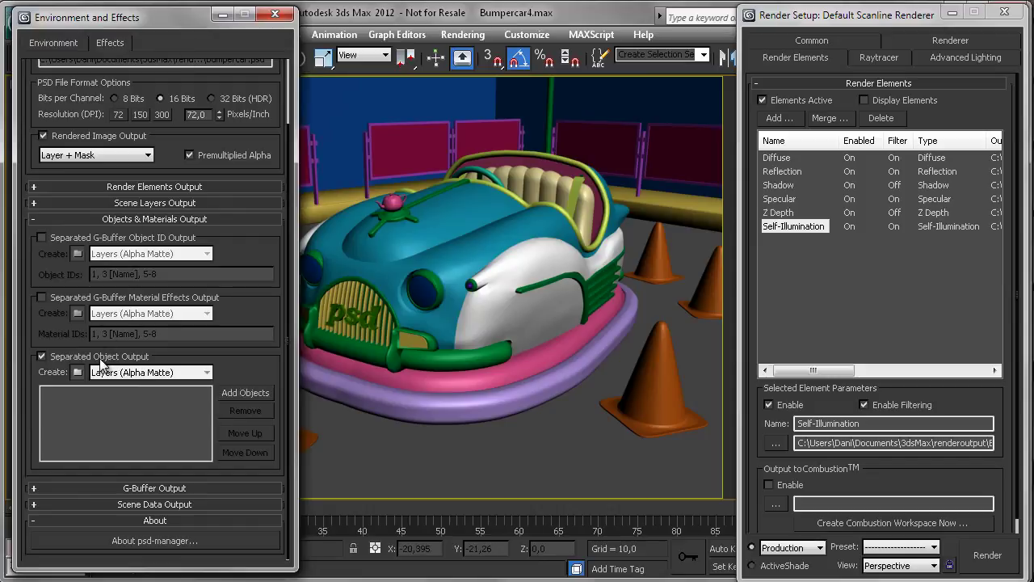
Pick the hood, floor and a traffic cone in the viewport as separate-object layers.
click(231, 392)
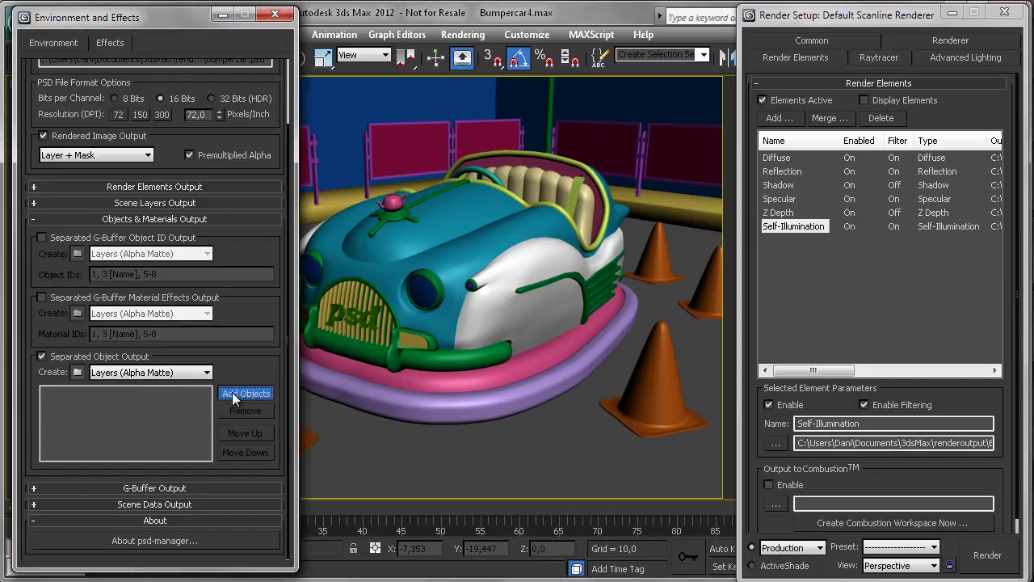
click(459, 221)
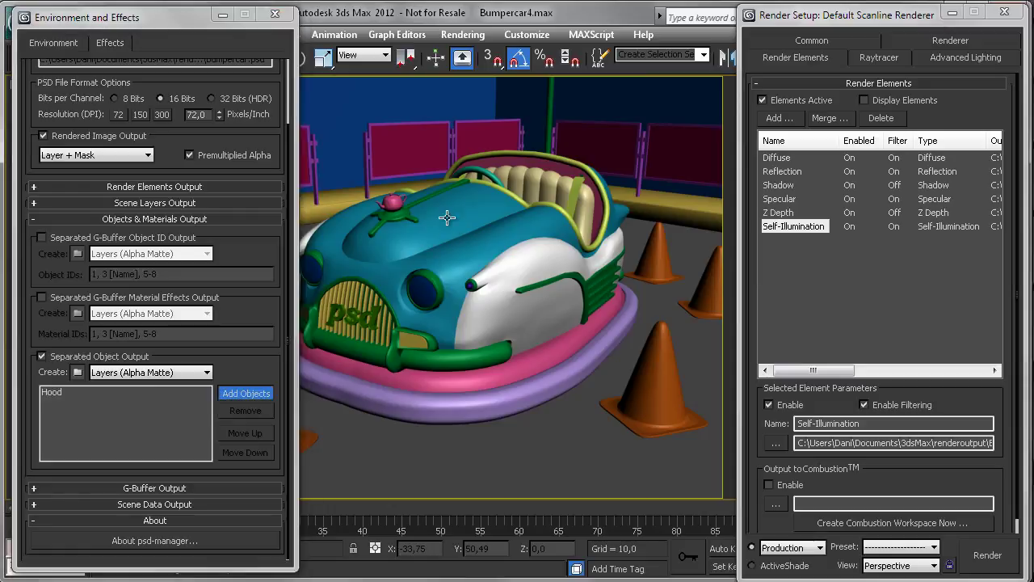
click(536, 429)
click(658, 374)
click(235, 393)
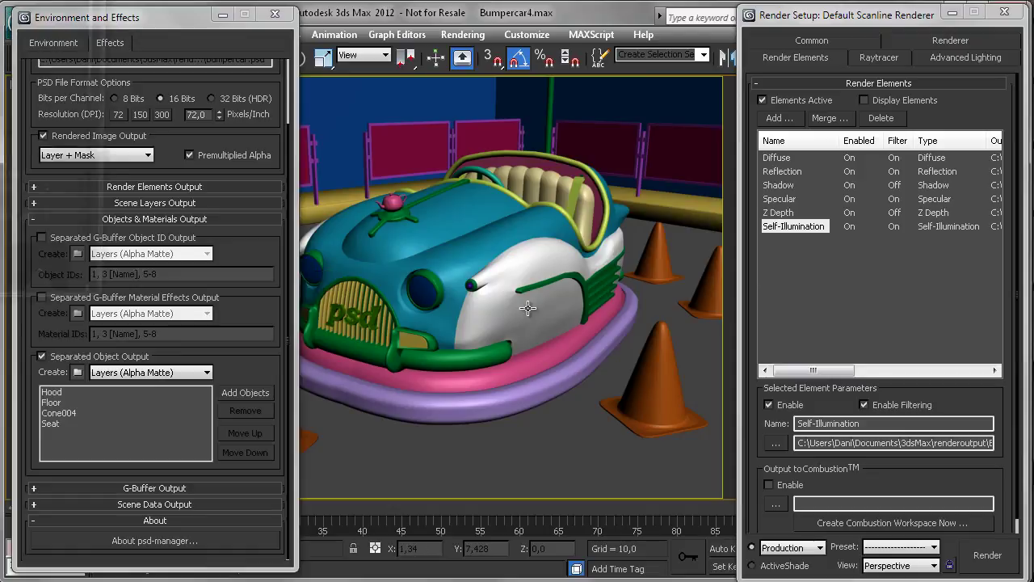
Assign the Orange Stripes material effects channel 1 in the Material Editor.
key(m)
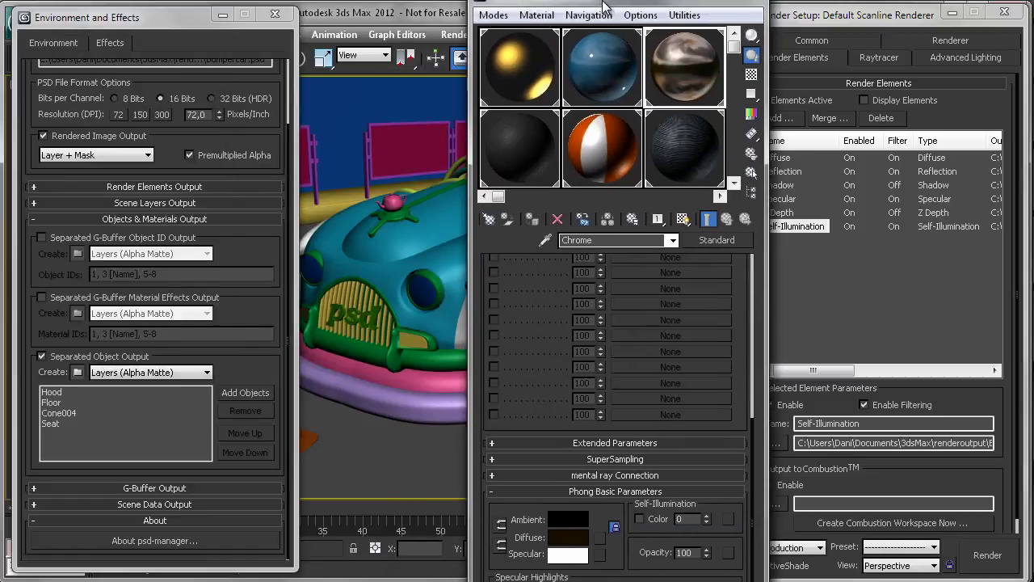
click(606, 151)
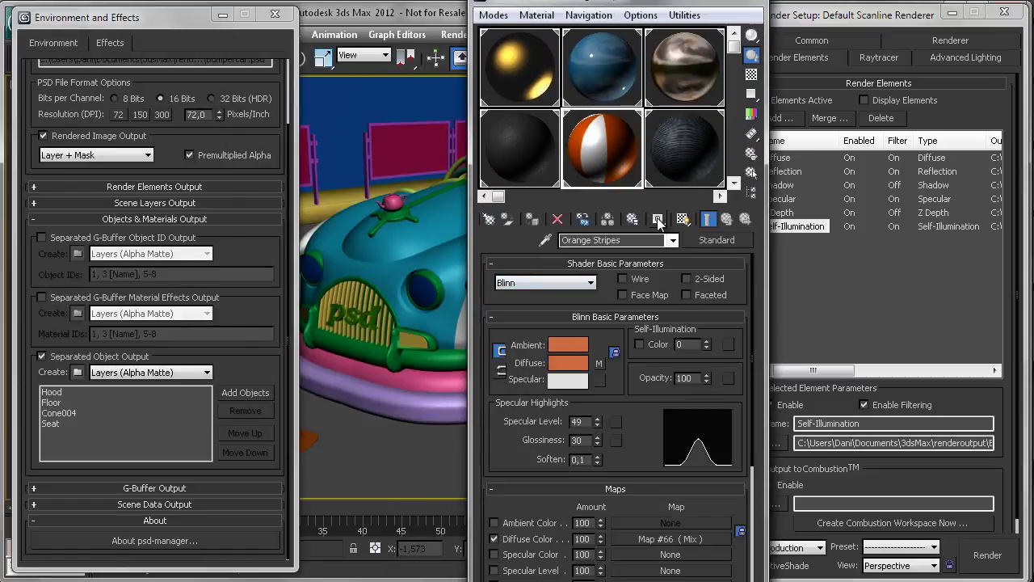
drag(657, 219, 661, 254)
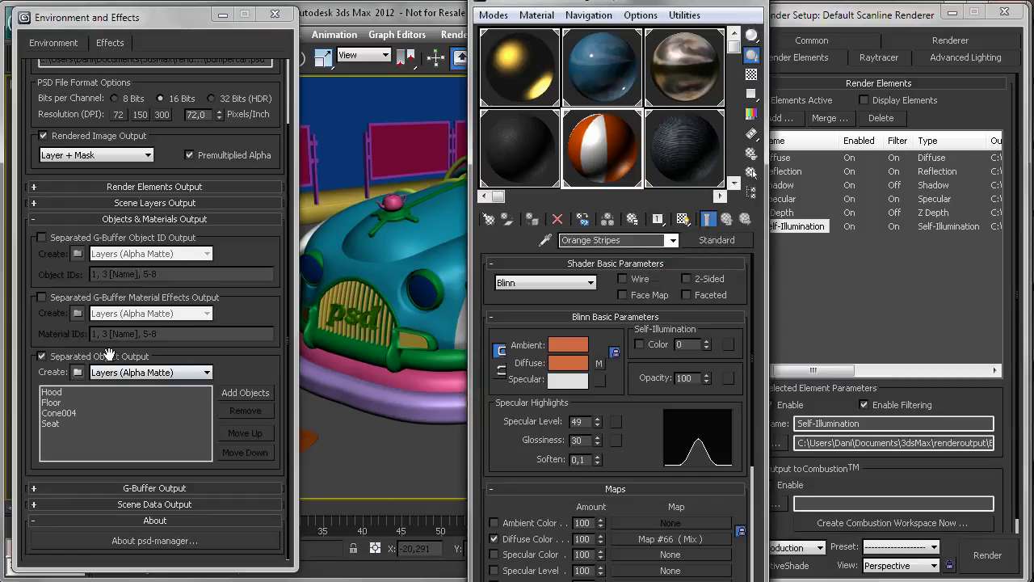
Enable Separated G-Buffer Material Effects Output for Material ID 1 only and close the editor.
click(112, 297)
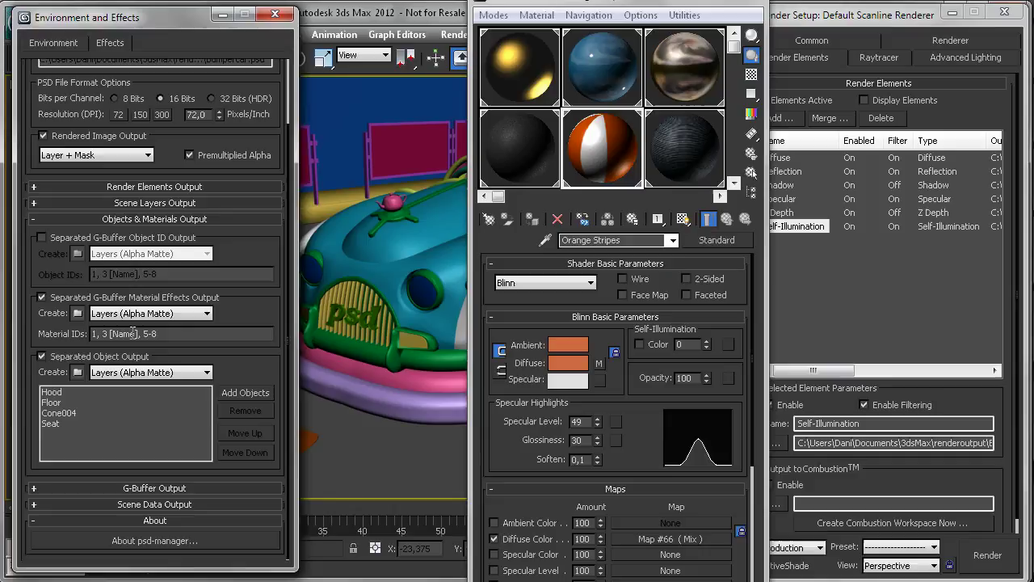
drag(158, 333, 100, 331)
key(BackSpace)
click(752, 3)
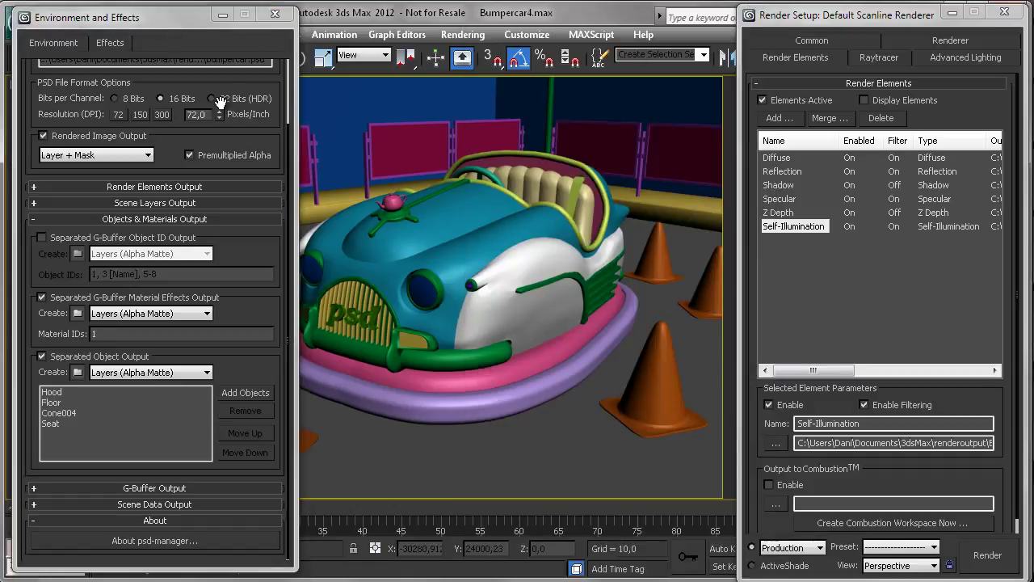
Enable Scene Layers Output and exclude the Default, Lights and Sidewalk layers.
click(181, 203)
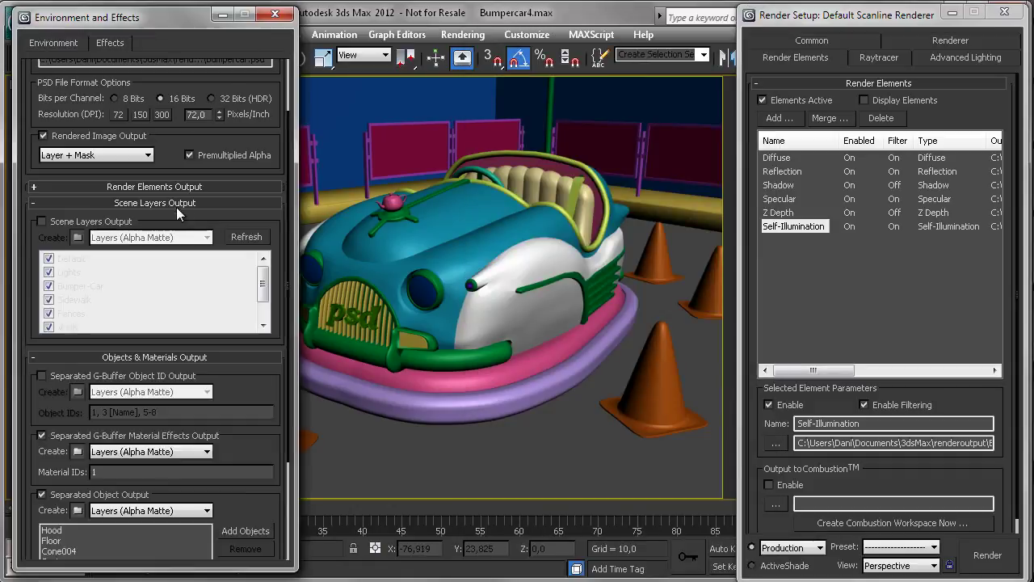
click(99, 223)
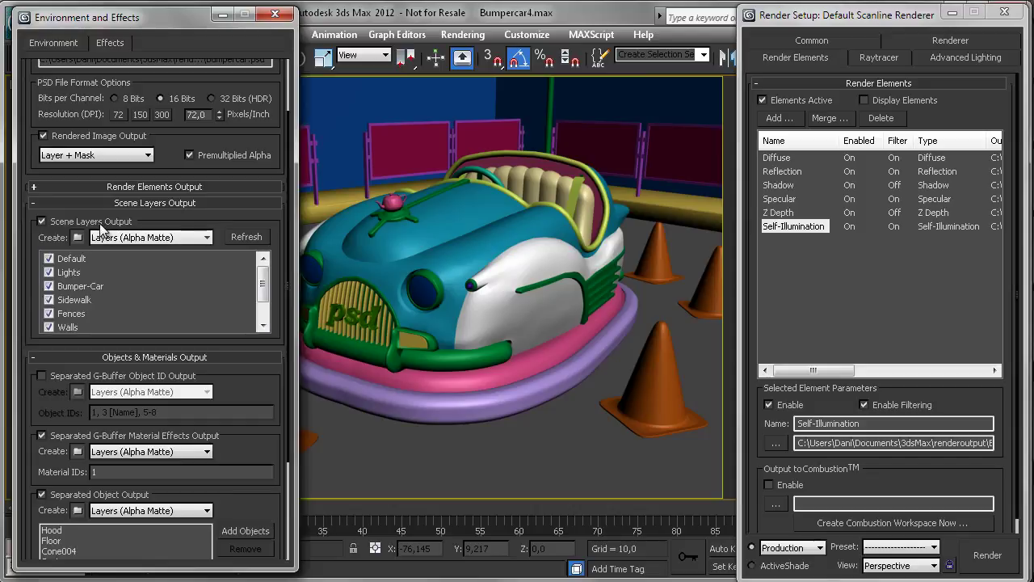
click(49, 259)
click(49, 273)
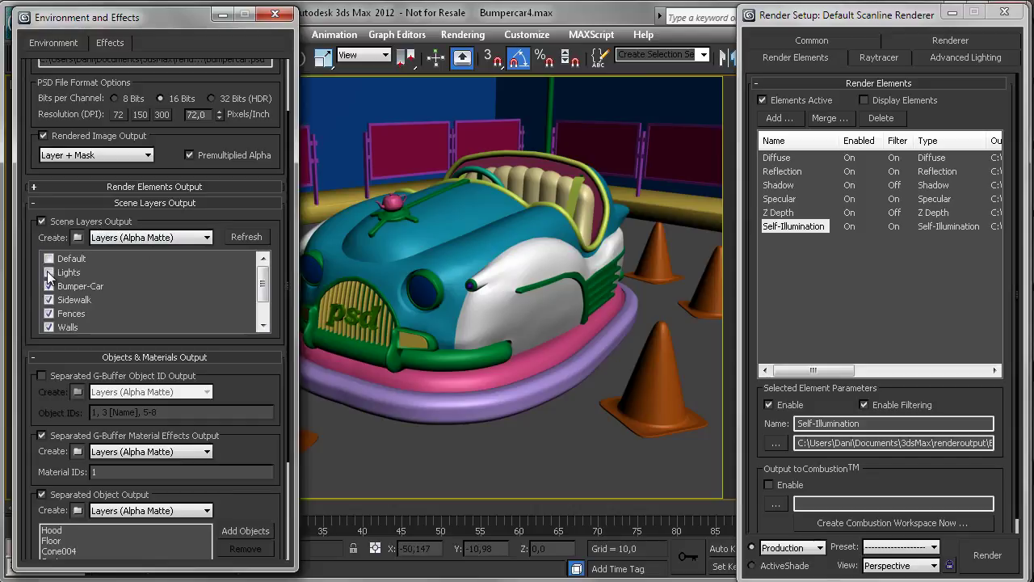
click(49, 300)
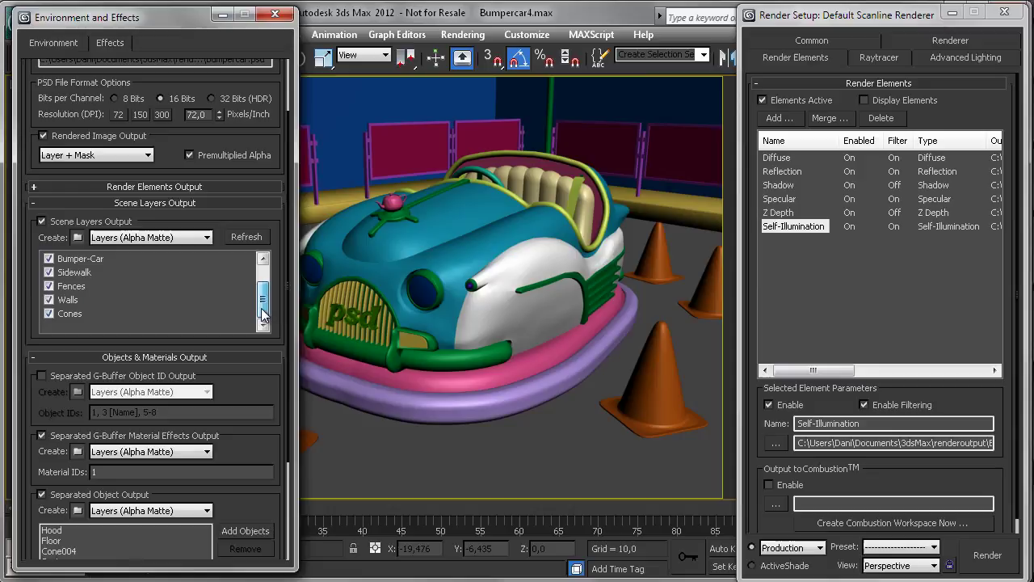
Start rendering the scene to the layered Bumpercar.psd.
scroll(263, 283, down, 1)
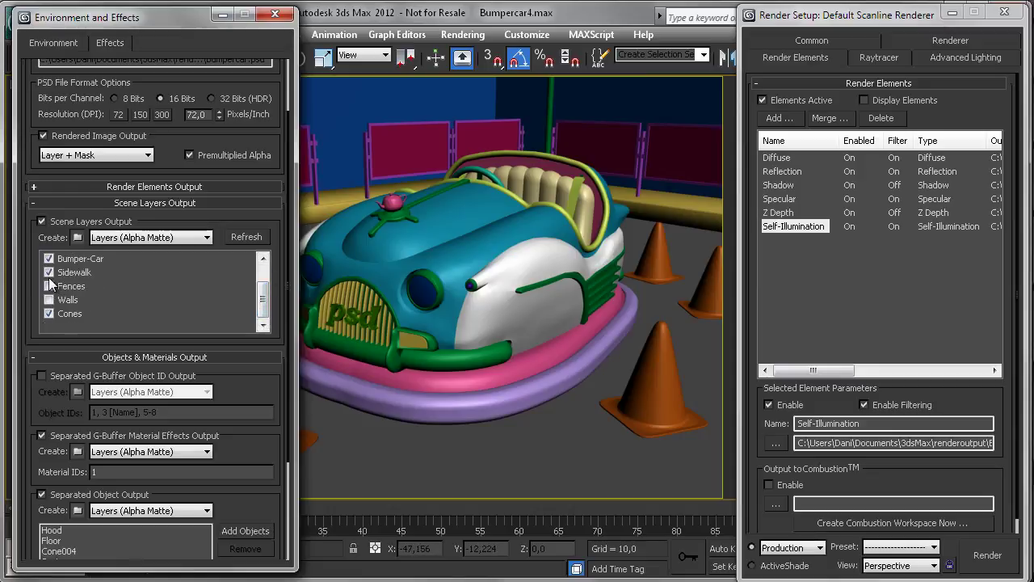
scroll(263, 299, up, 1)
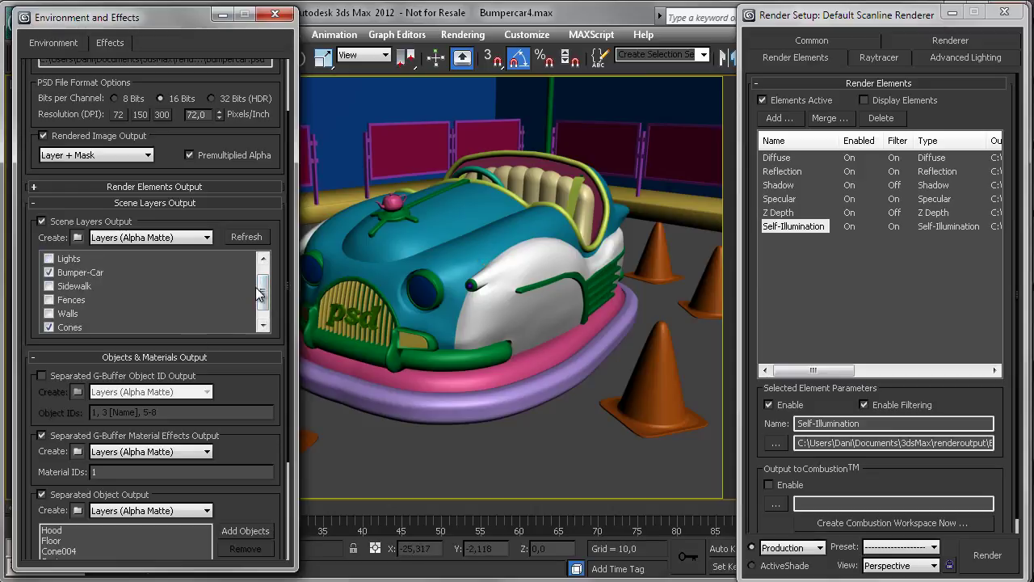
scroll(264, 294, down, 1)
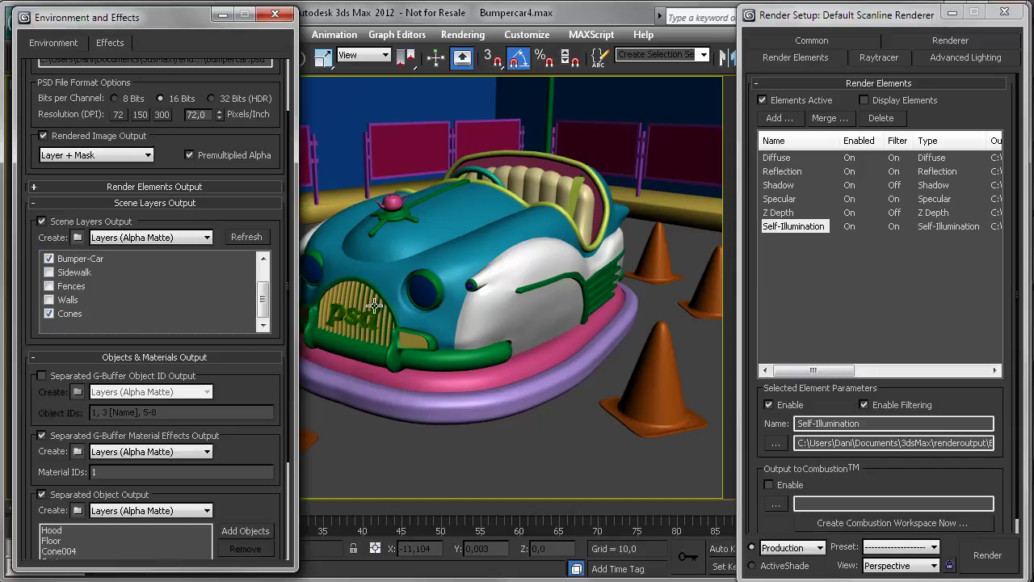
drag(254, 374, 254, 235)
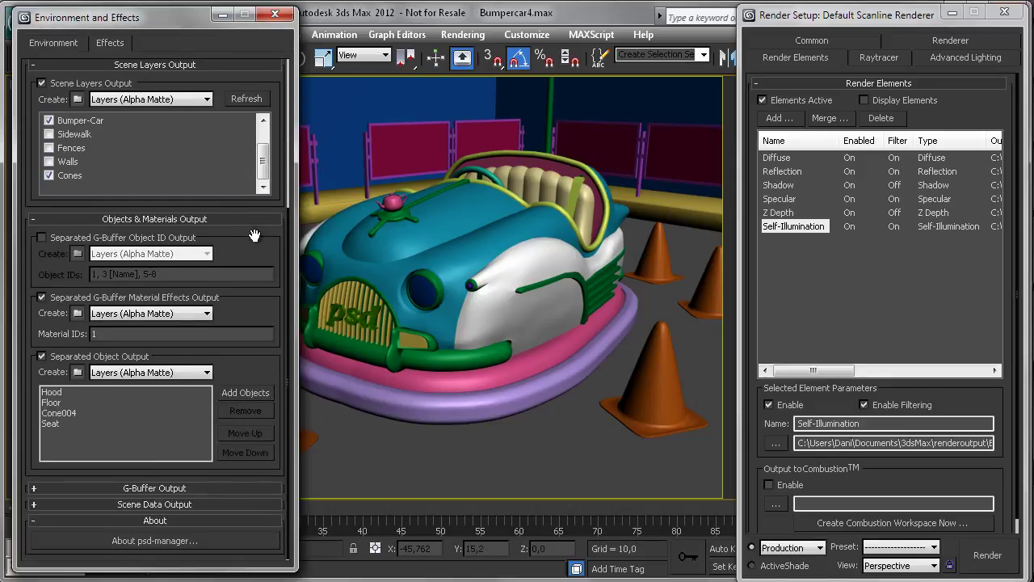
click(984, 555)
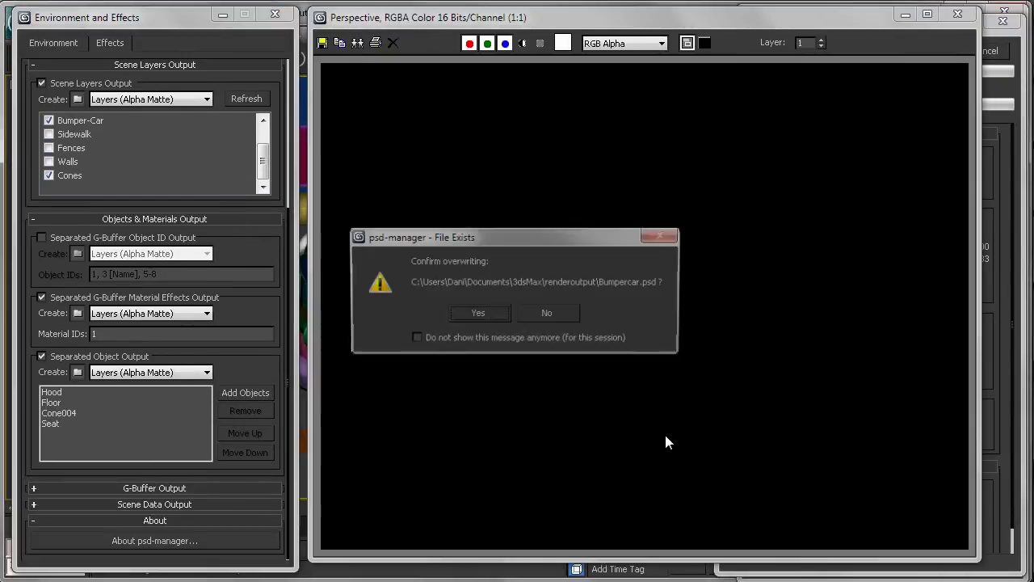
Overwrite the existing Bumpercar.psd and let the bumper-car render finish.
click(493, 321)
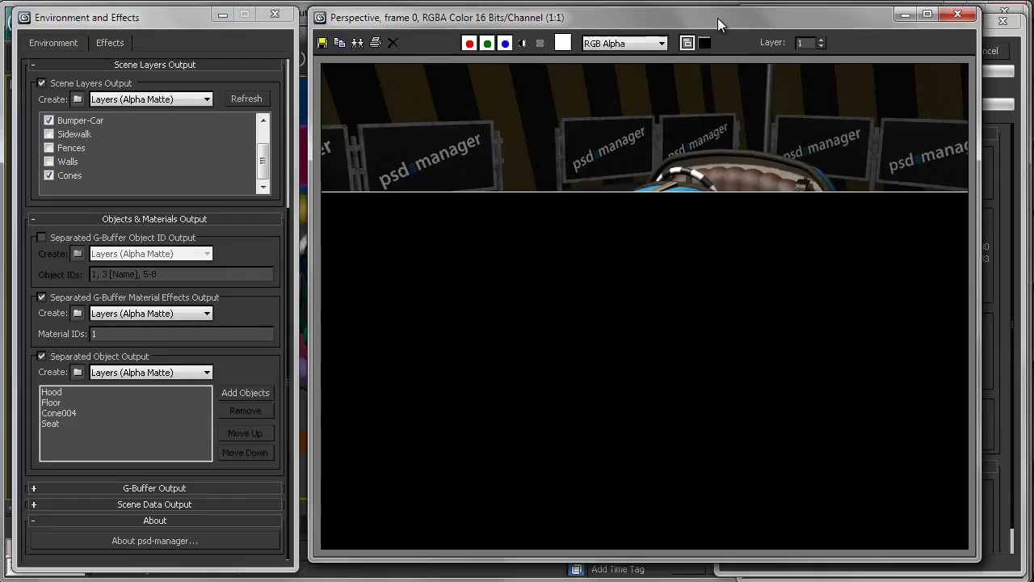
drag(717, 18, 591, 27)
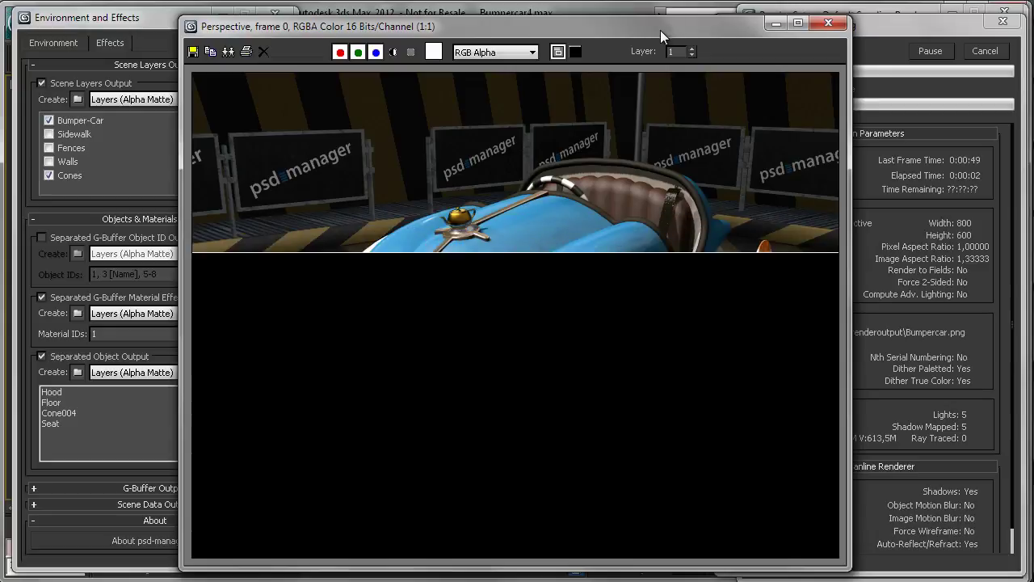
click(880, 24)
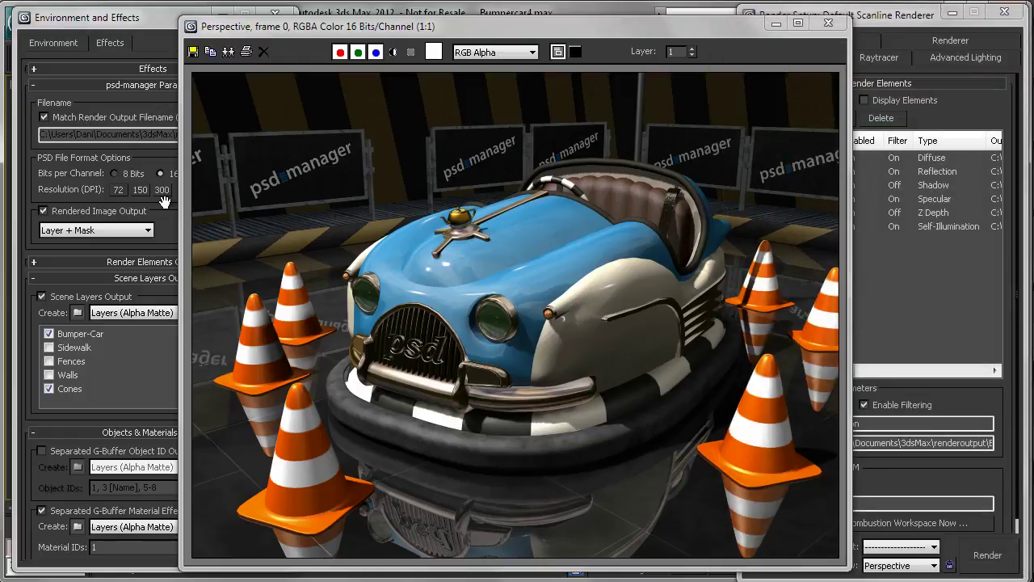
click(164, 208)
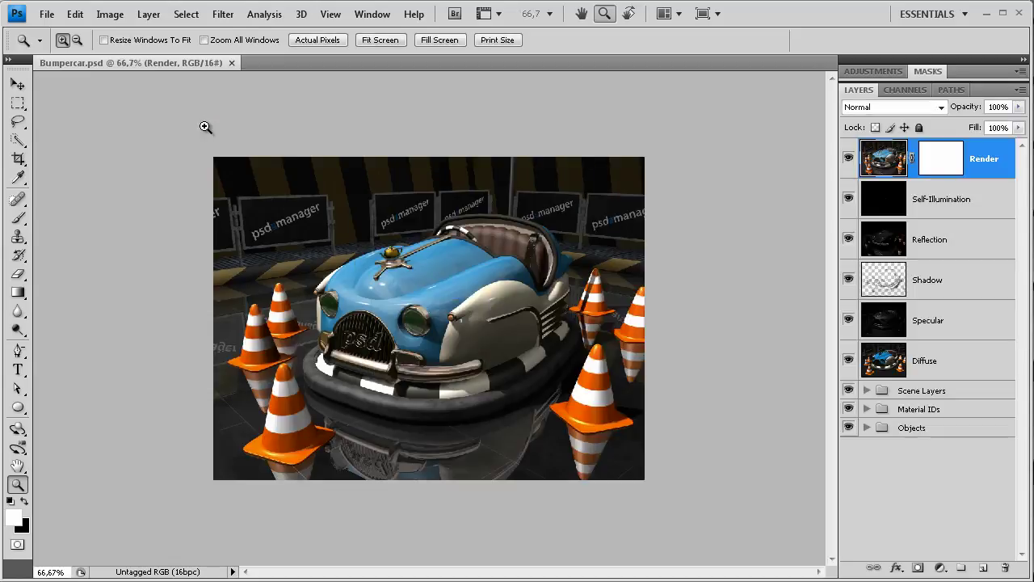
View the image at 100% and toggle the Specular, Shadow and Reflection pass layers off and on.
double_click(17, 484)
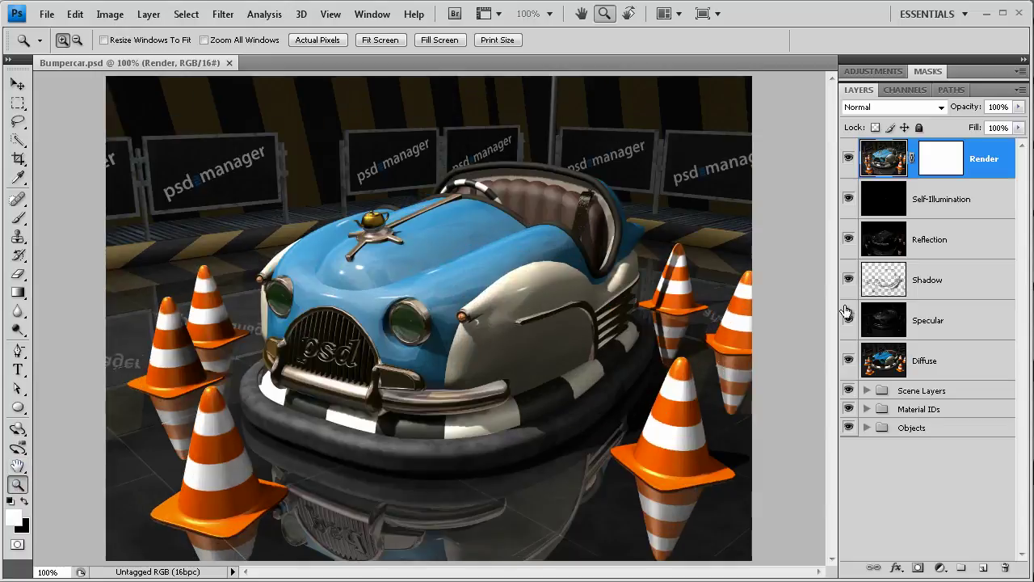
drag(848, 159, 847, 323)
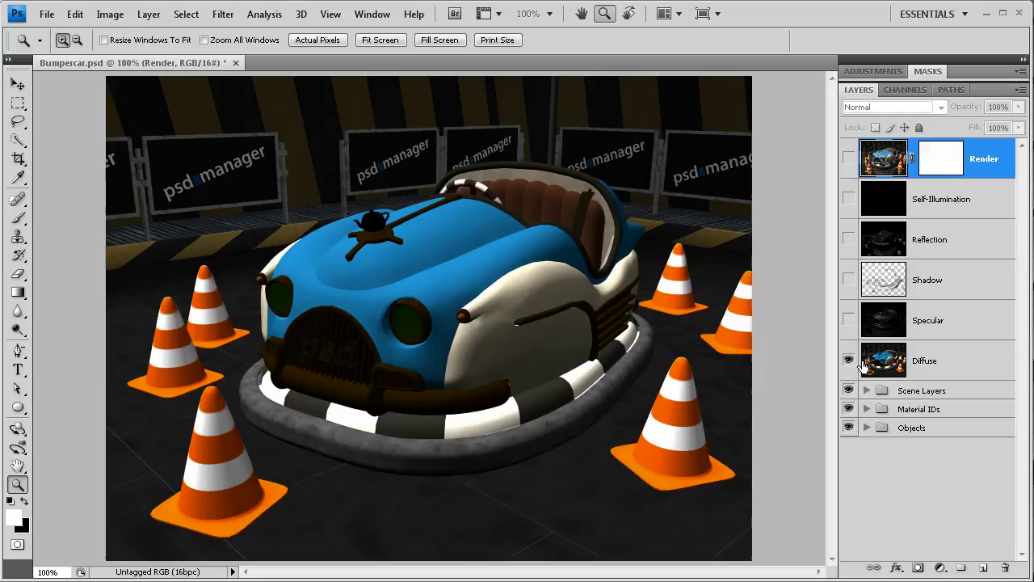
click(847, 321)
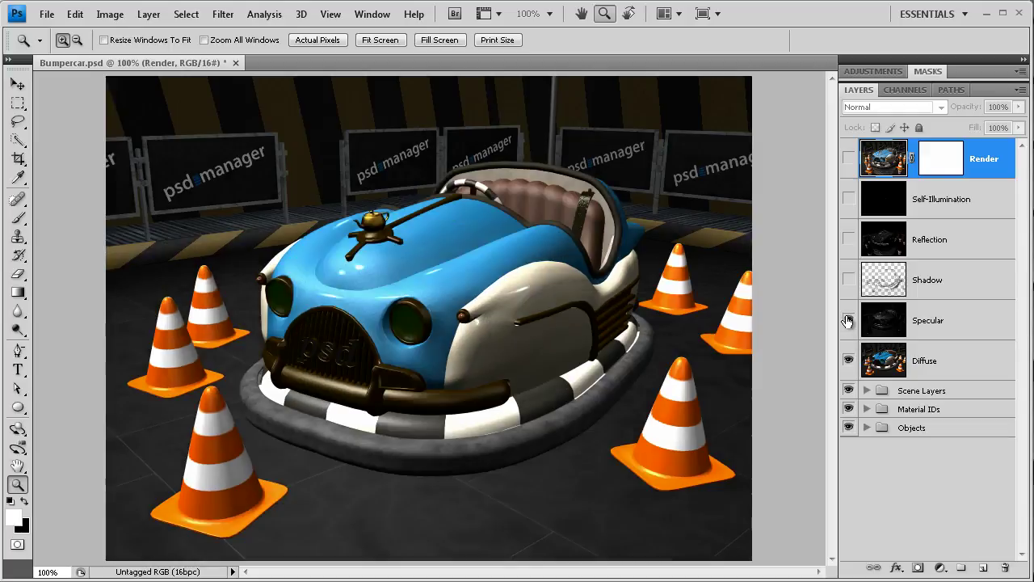
click(870, 323)
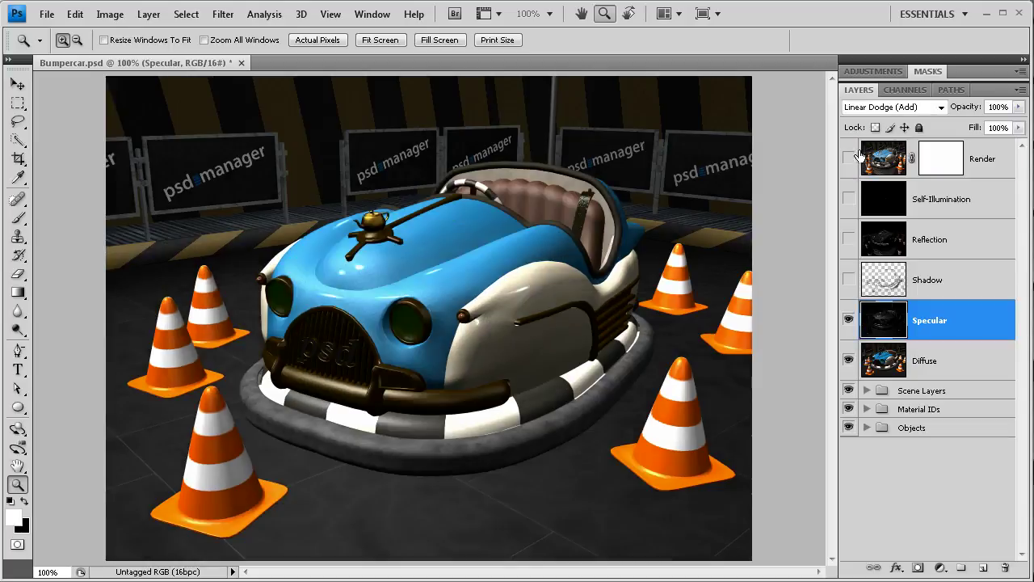
click(849, 280)
click(849, 240)
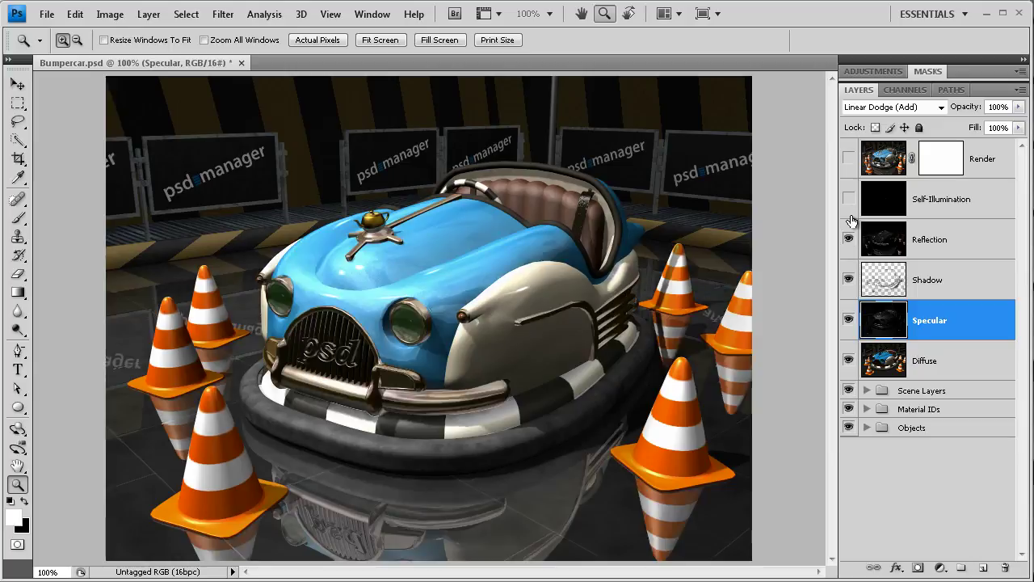
Toggle the Render layer's visibility to compare, leaving it hidden.
click(848, 159)
click(870, 160)
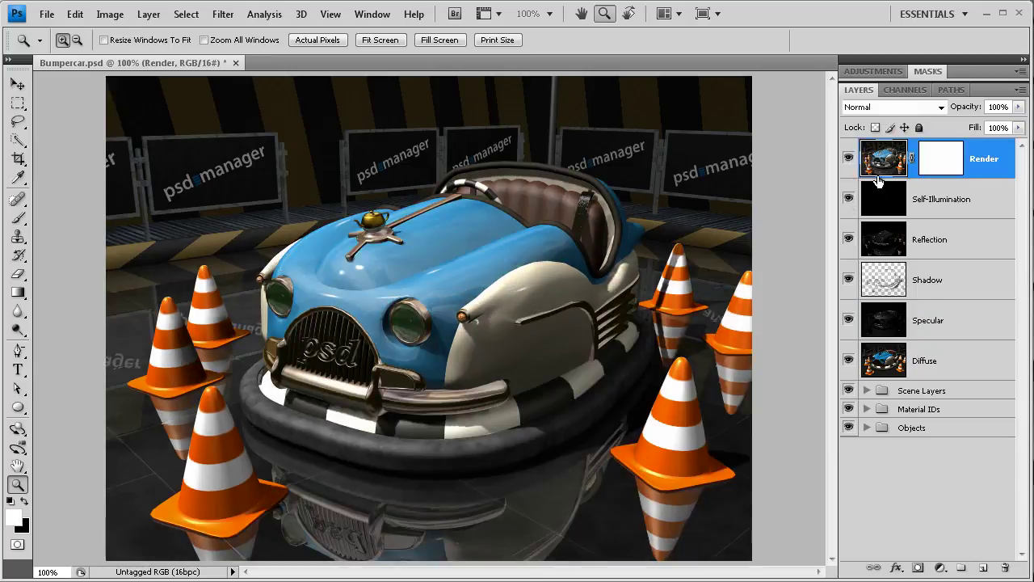
click(854, 161)
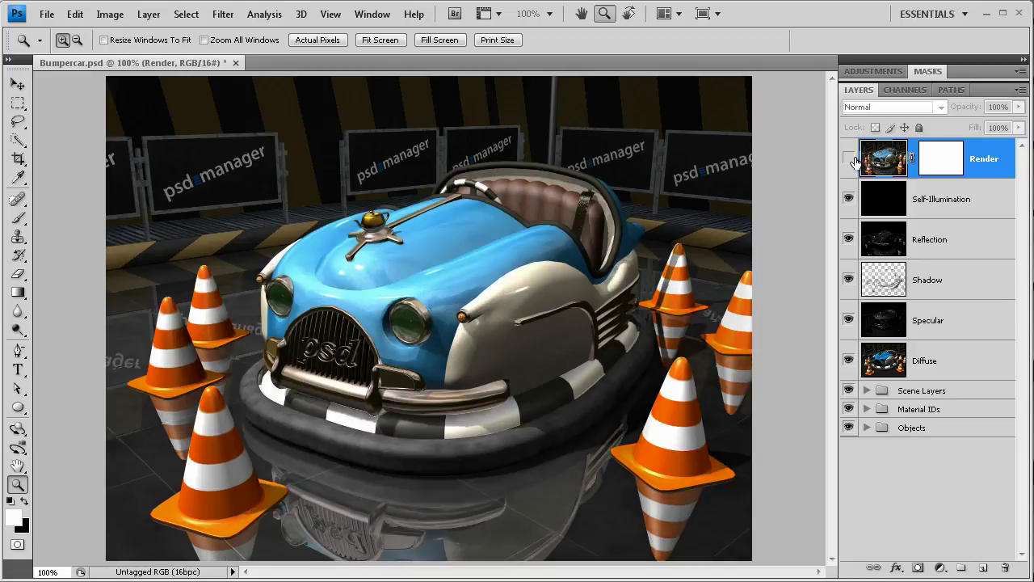
click(848, 158)
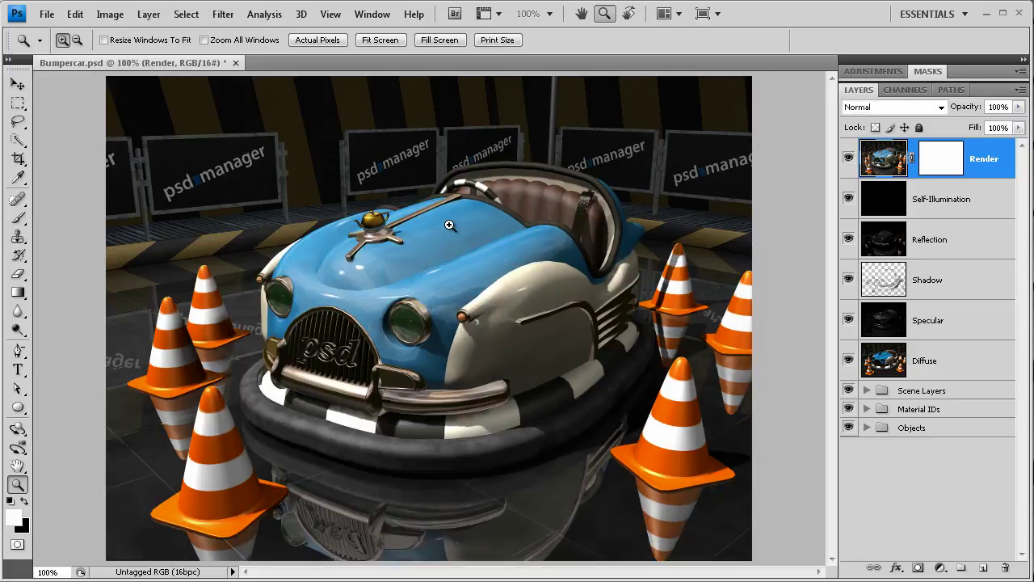
click(850, 161)
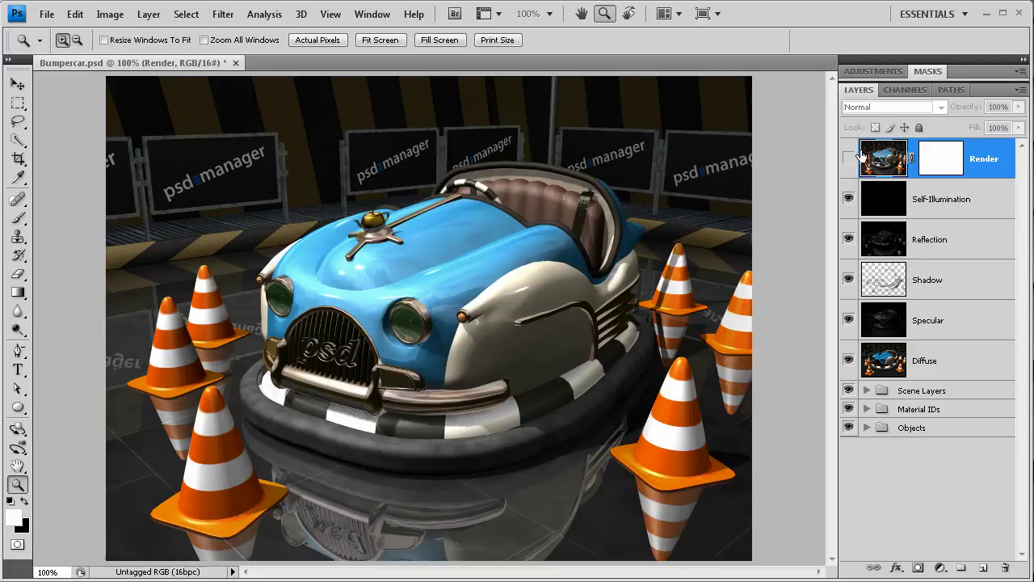
click(849, 159)
click(850, 159)
Expand the Objects group and load the Seat, Cone004, Floor and Hood mattes as selections.
click(866, 428)
drag(1023, 354, 1032, 412)
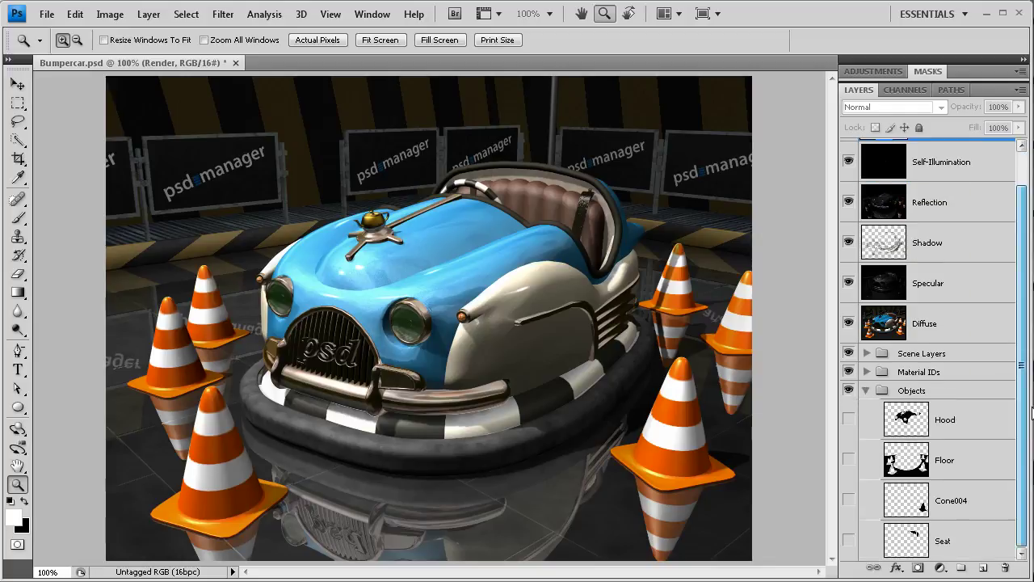
ctrl+click(911, 538)
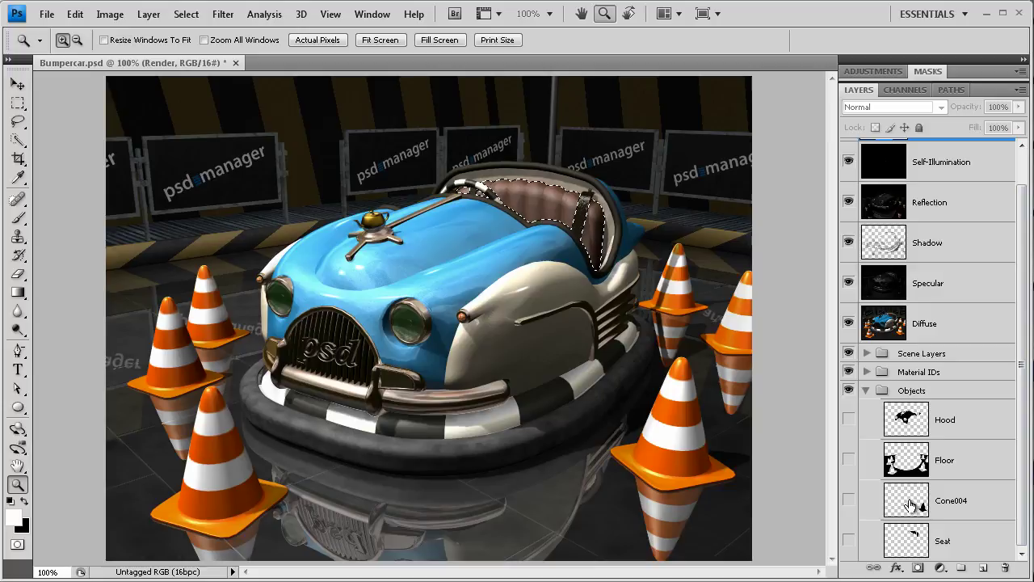
ctrl+click(911, 503)
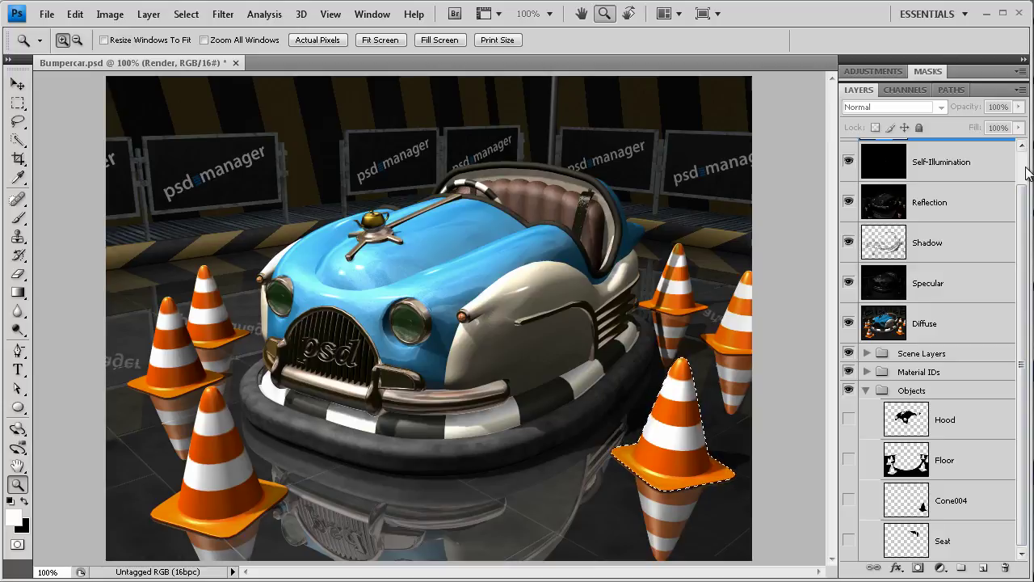
scroll(964, 215, up, 1)
drag(1026, 216, 1028, 188)
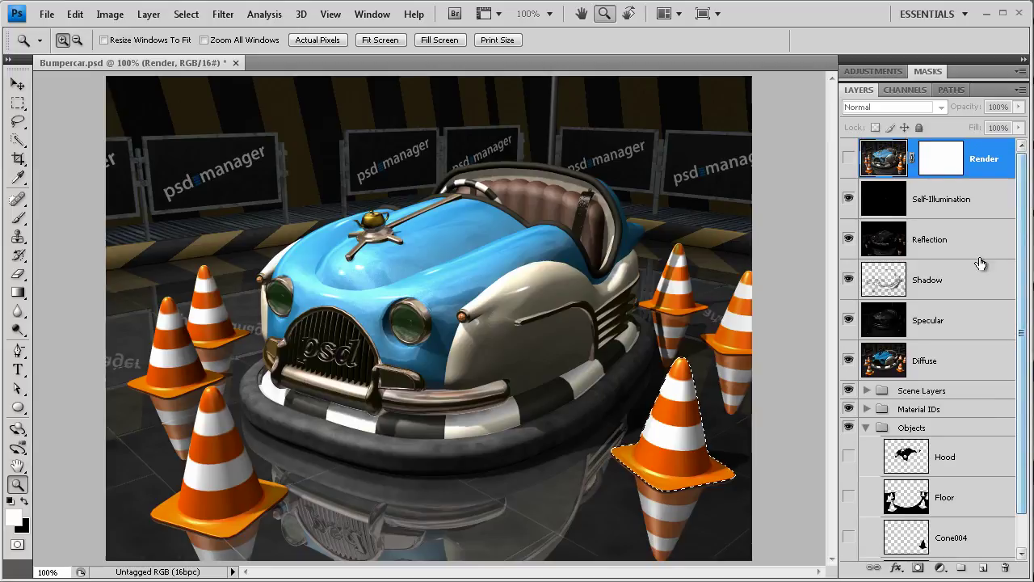
scroll(1023, 166, down, 1)
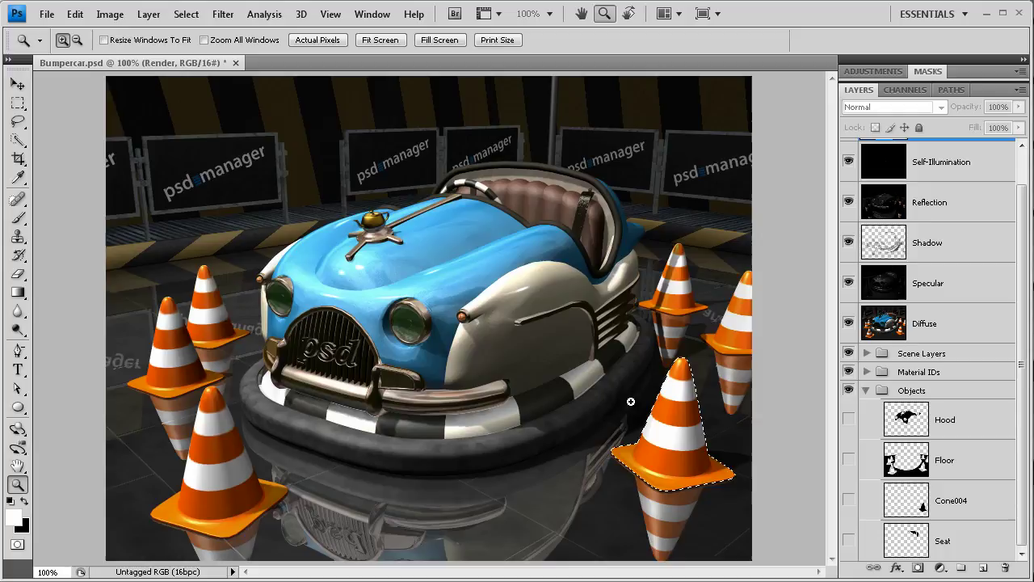
ctrl+click(901, 465)
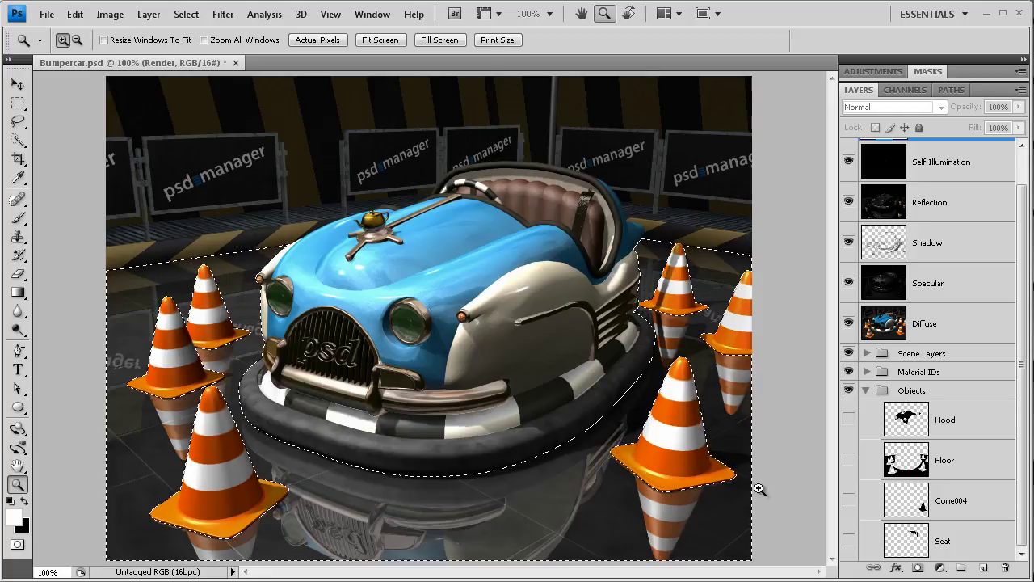
ctrl+click(889, 433)
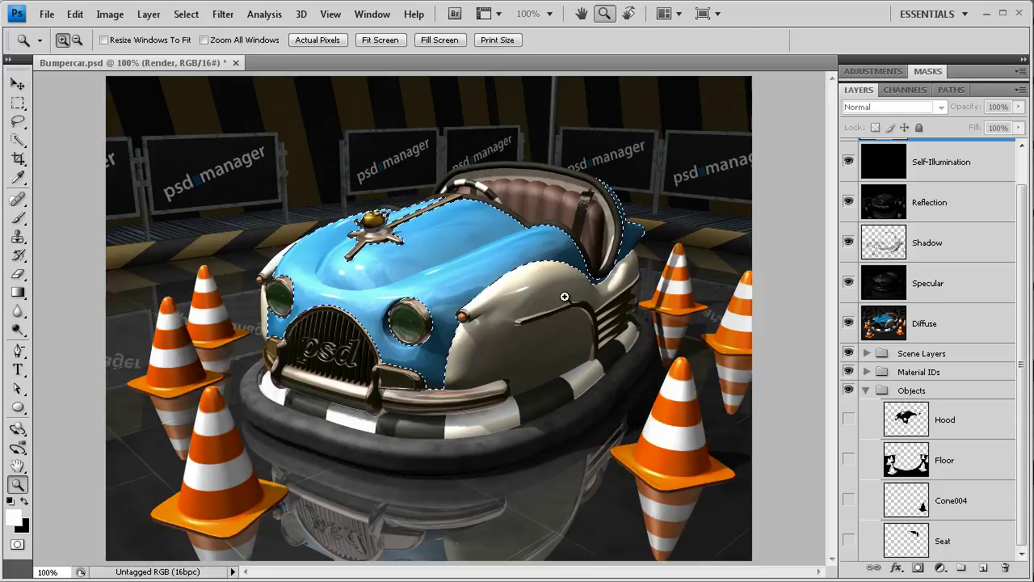
Expand Material IDs and load the Material ID: 1 mask to select every traffic cone.
click(866, 372)
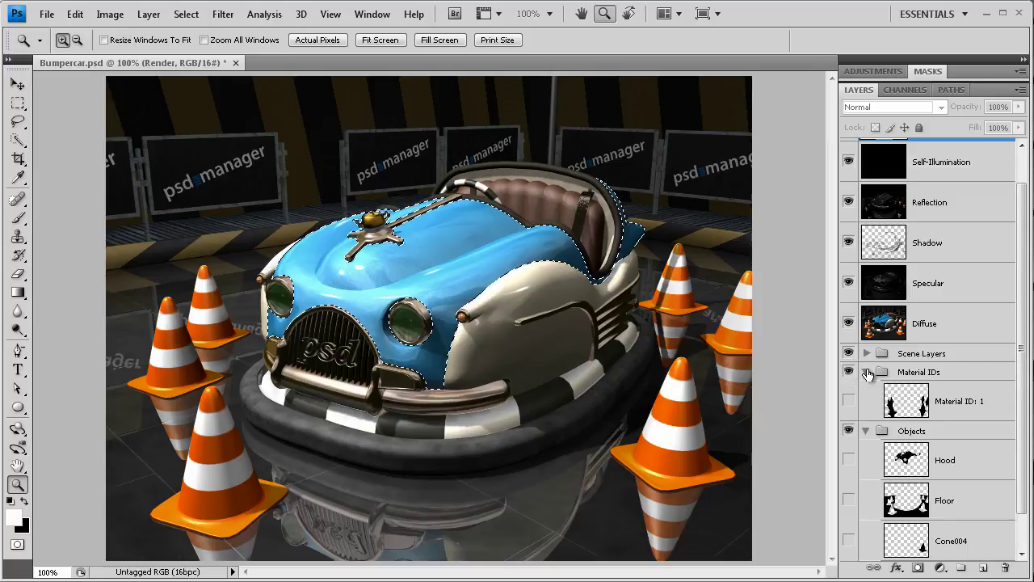
ctrl+click(902, 405)
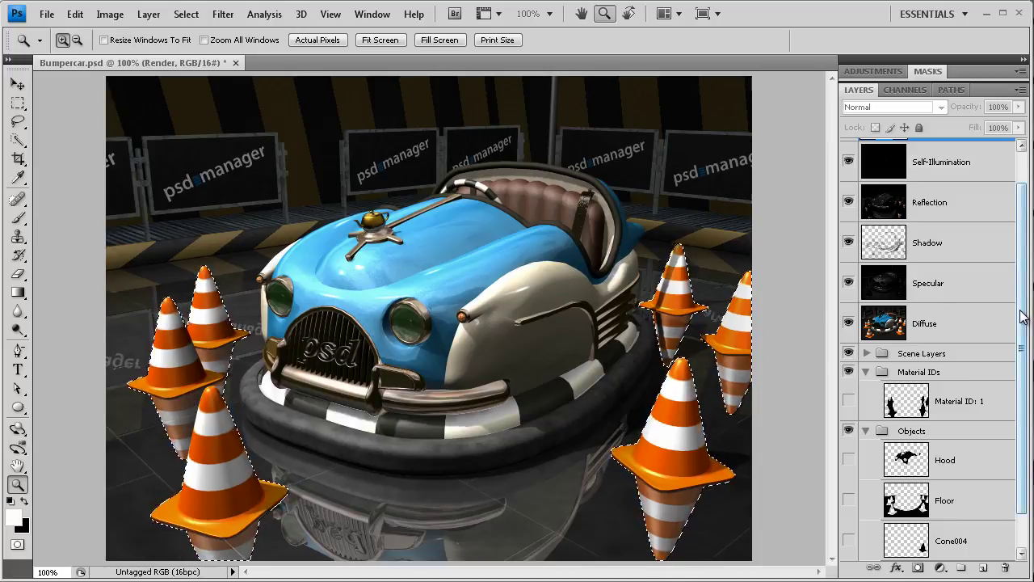
drag(1026, 311, 1025, 284)
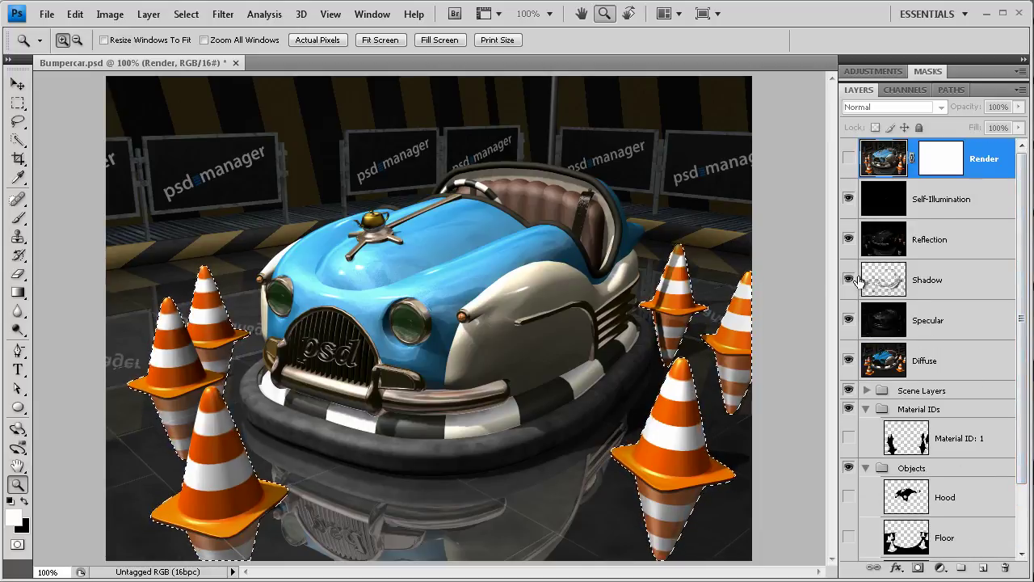
On the Diffuse layer, apply Hue/Saturation with Hue about -16 to turn the cones red.
click(885, 369)
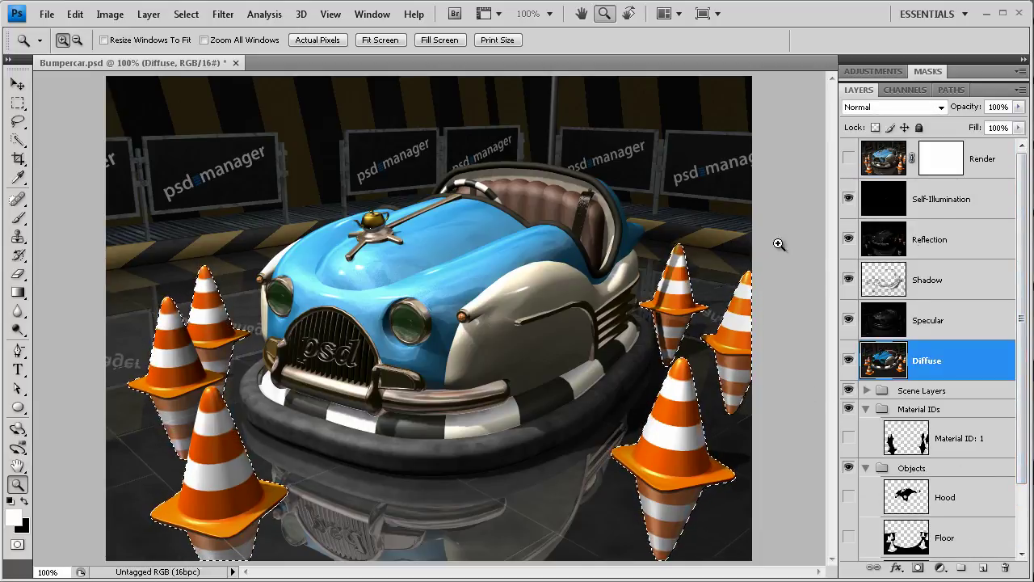
click(110, 13)
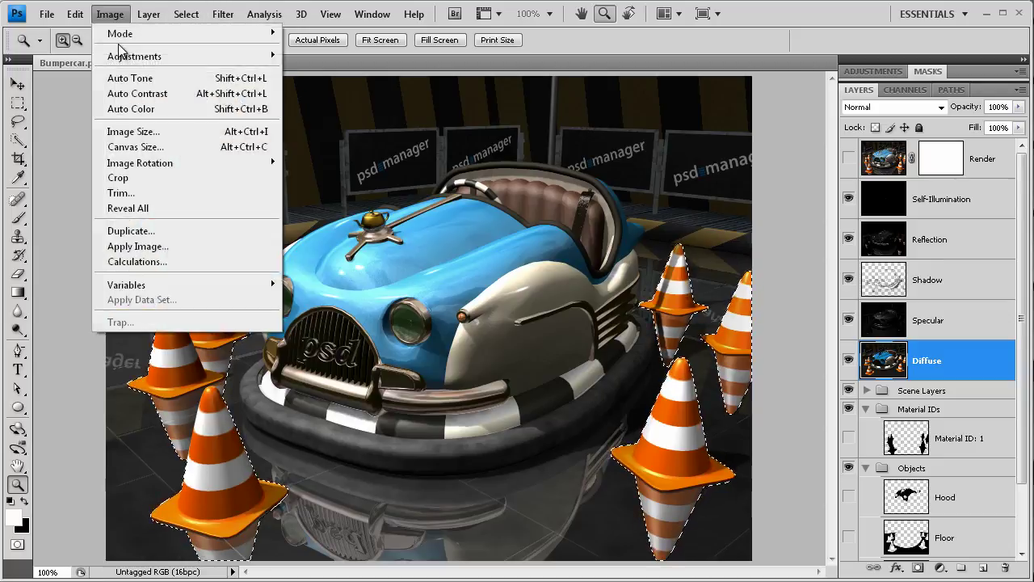
mouse_move(194, 58)
click(330, 139)
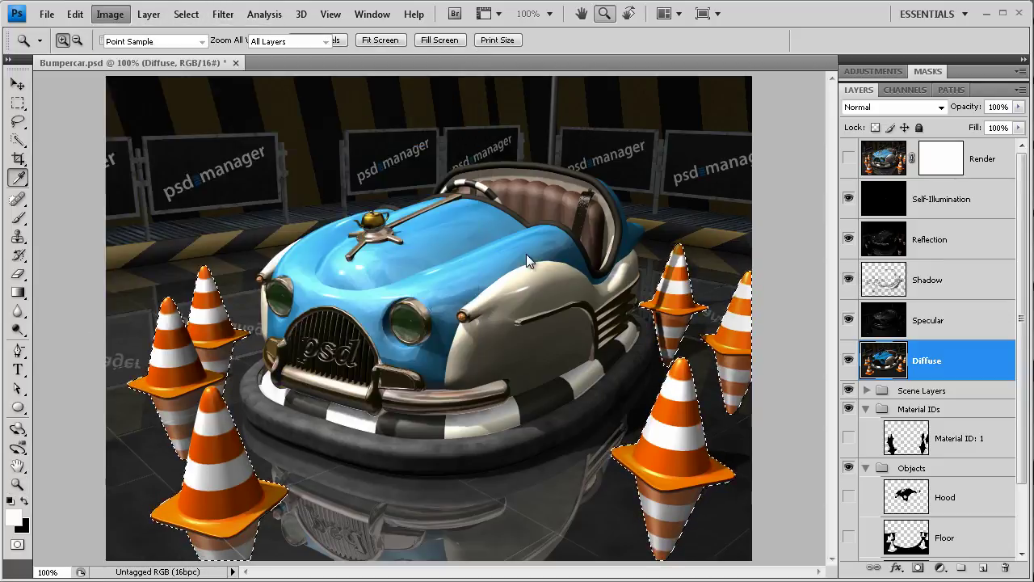
drag(788, 323, 816, 325)
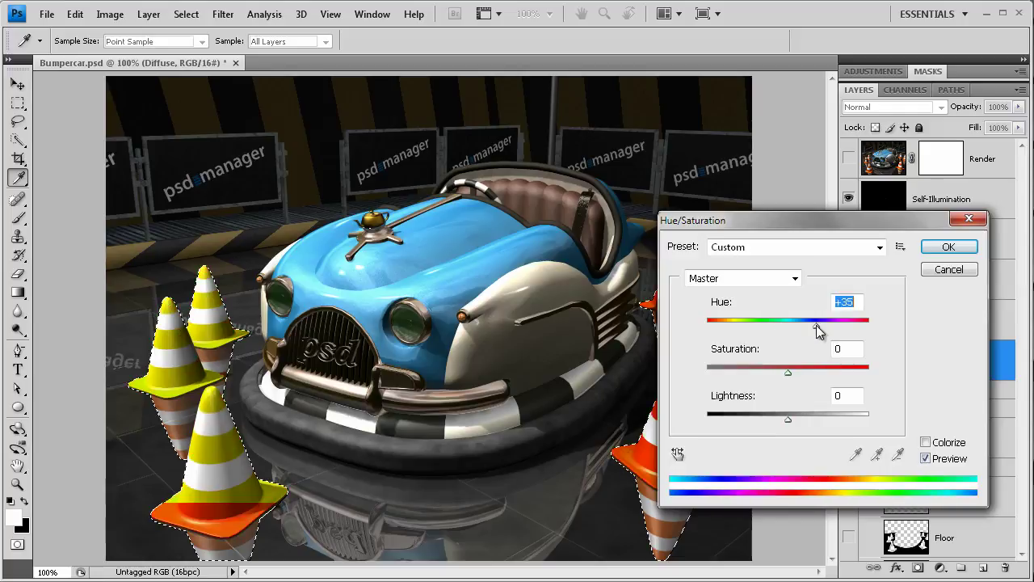
drag(858, 226, 320, 0)
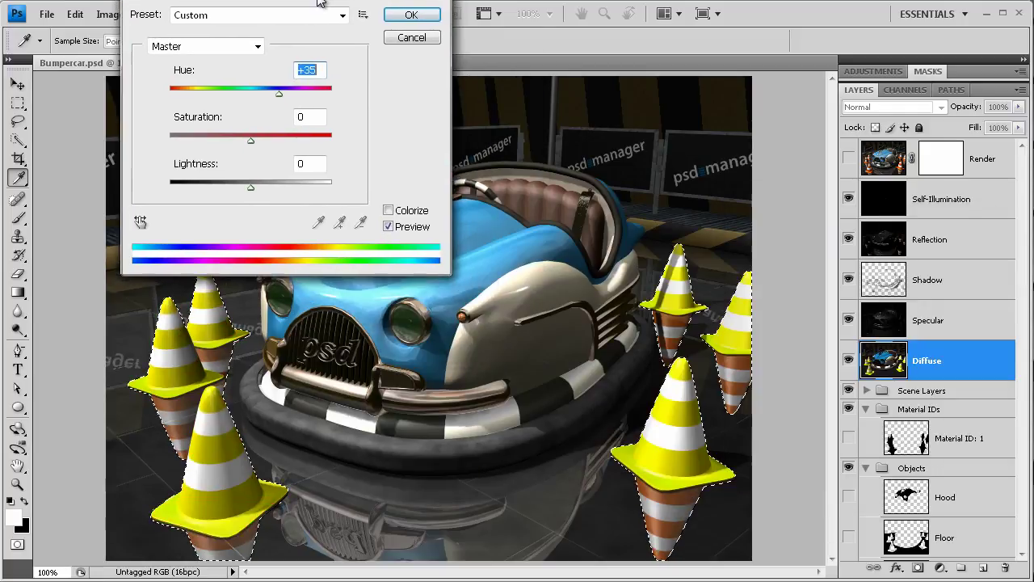
drag(288, 97, 240, 97)
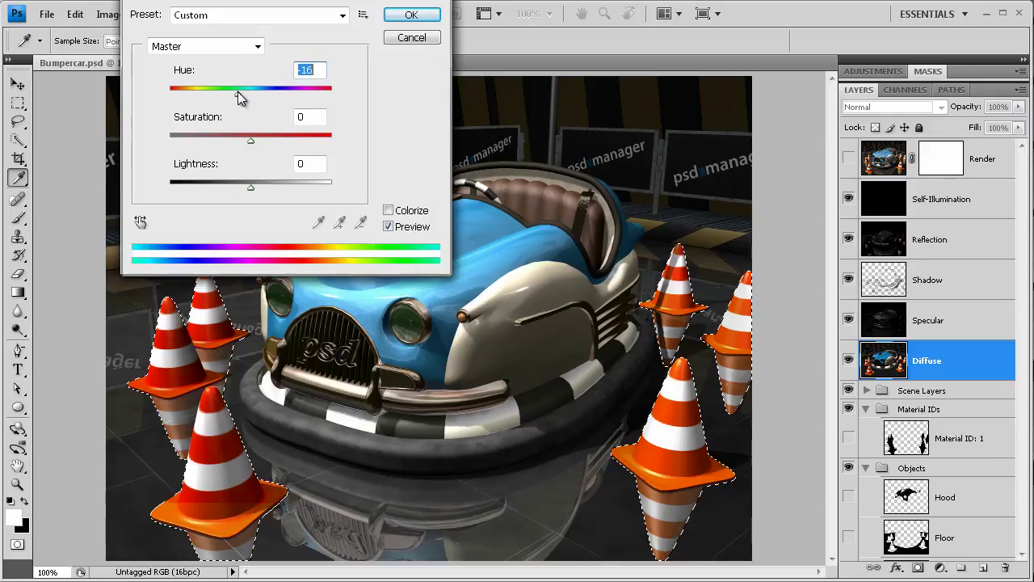
click(410, 15)
On the Reflection layer, shift the selected cones' hue to -18 to redden their reflections.
key(z)
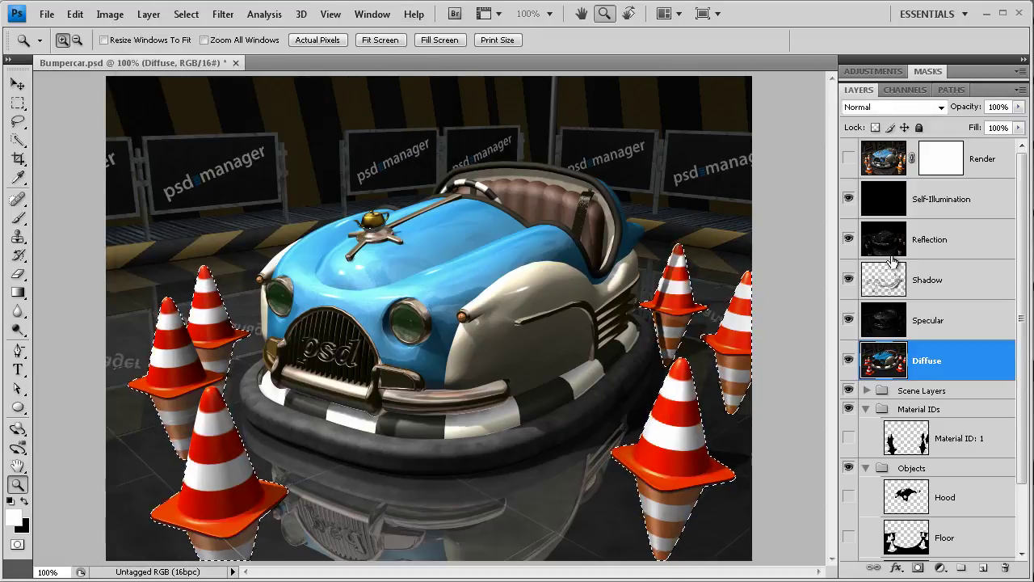
click(891, 240)
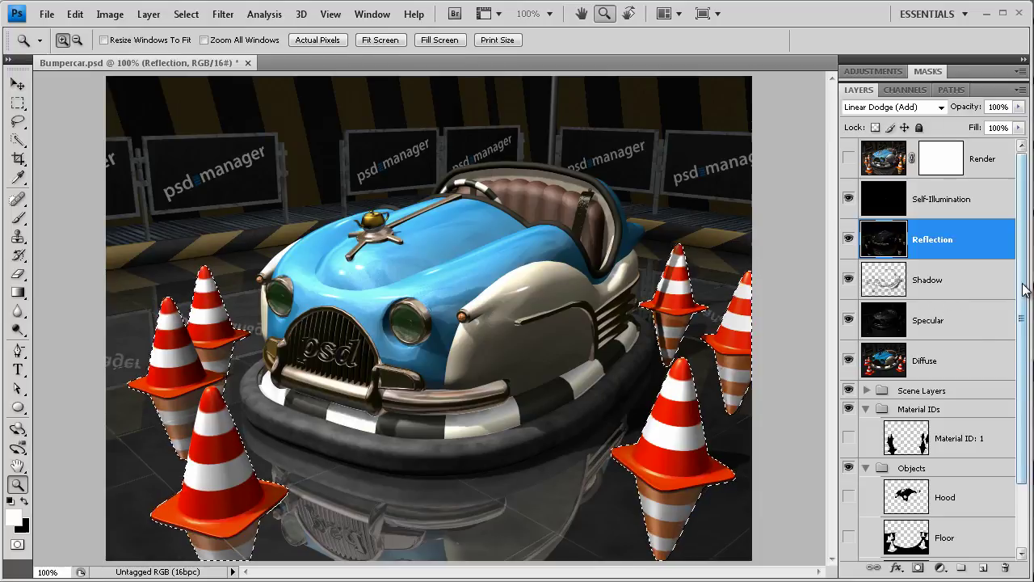
scroll(978, 340, down, 2)
click(112, 14)
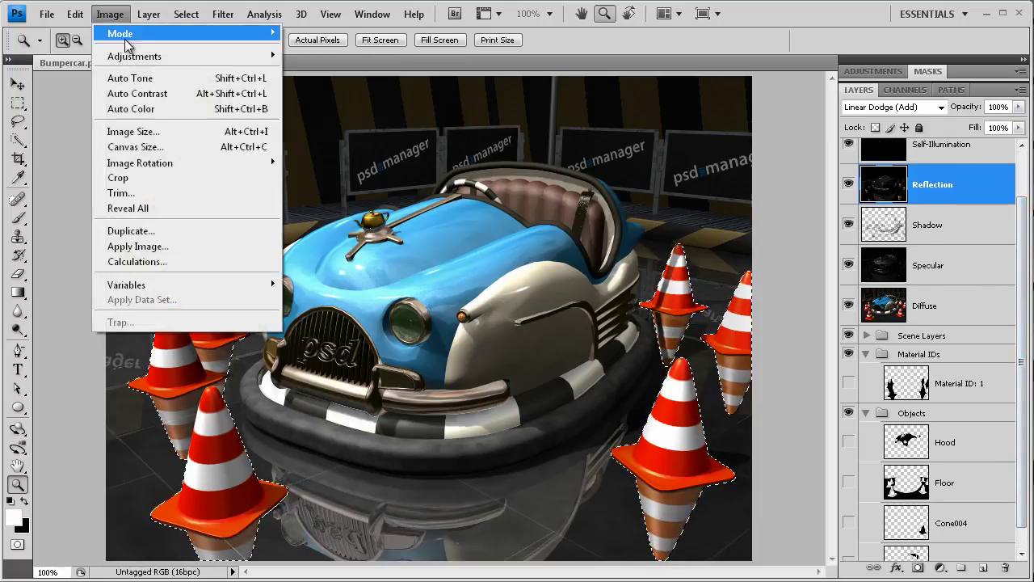
mouse_move(192, 57)
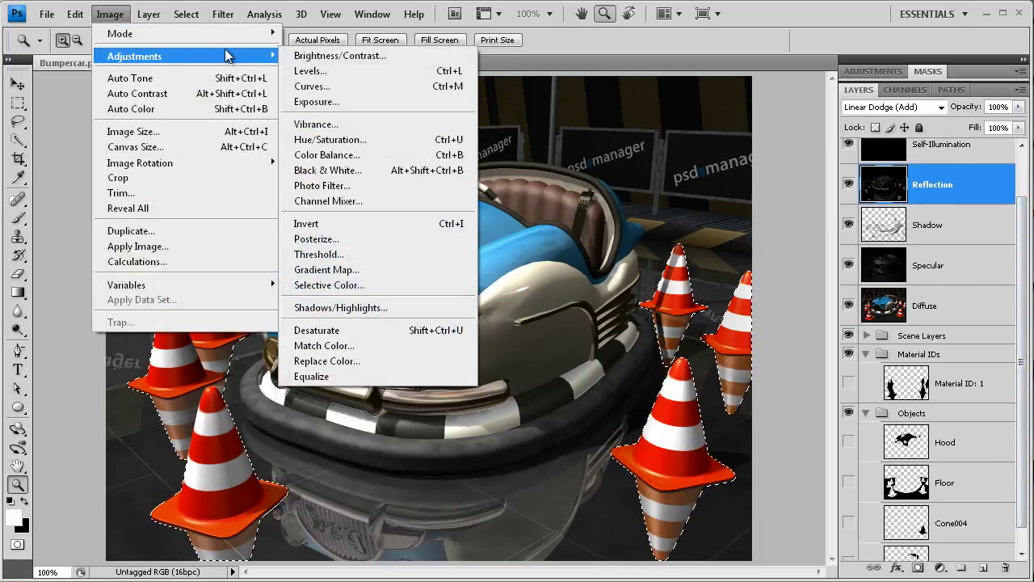
click(330, 139)
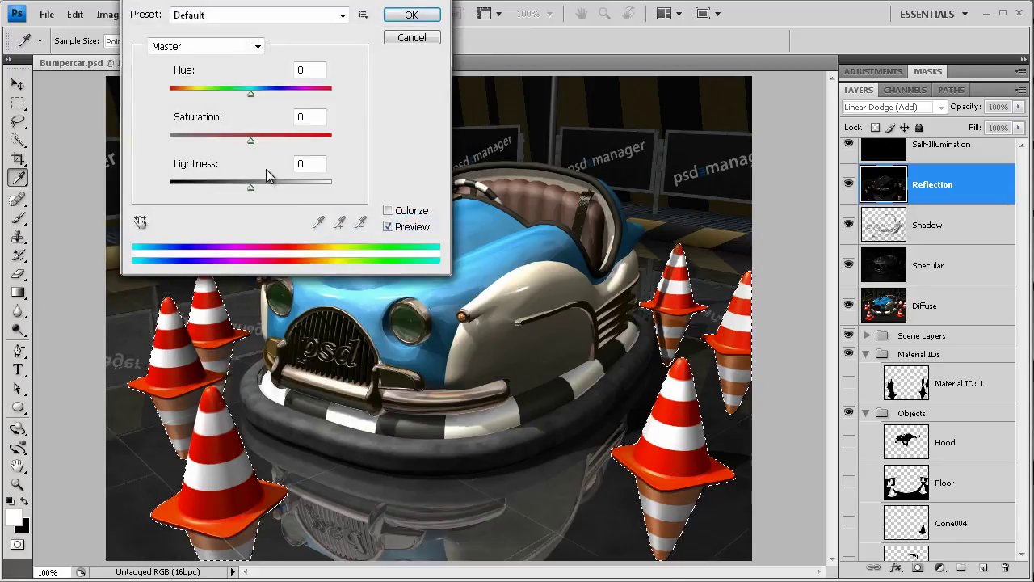
mouse_move(250, 94)
mouse_down()
mouse_move(206, 93)
mouse_move(237, 93)
mouse_up()
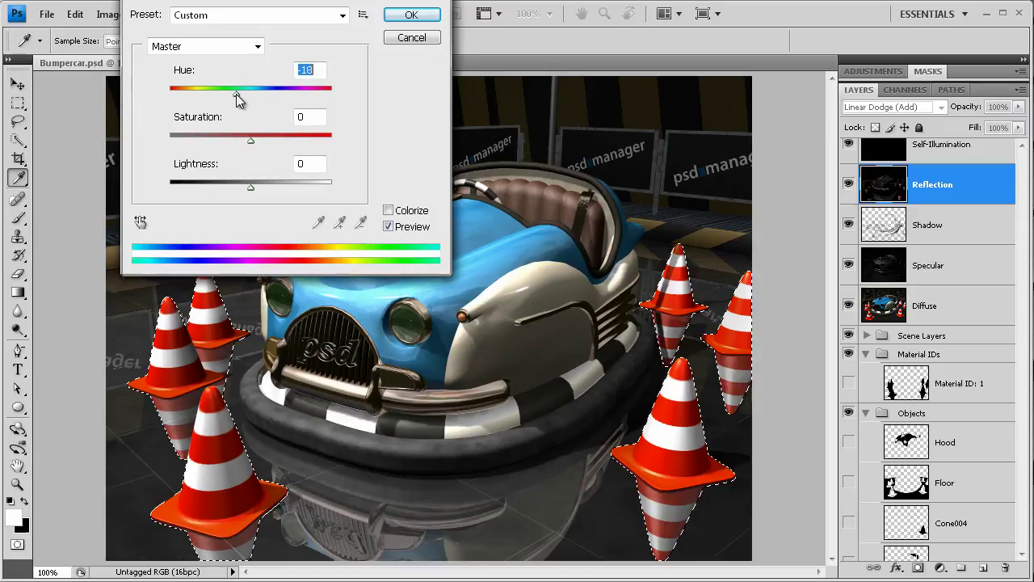
click(411, 14)
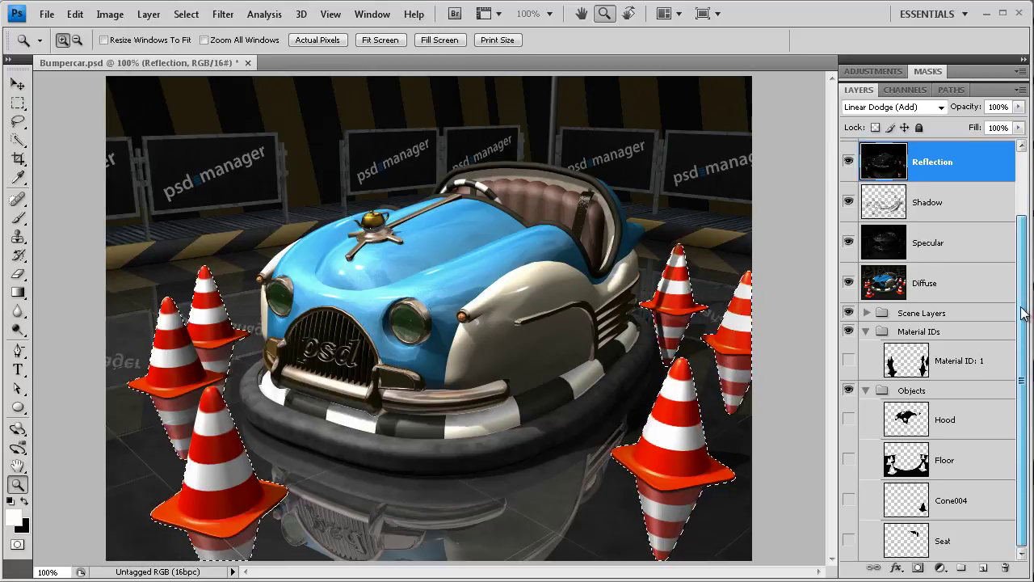
Clear the cone selection, expand the Scene Layers group and test a lower Reflection opacity.
scroll(1023, 355, down, 1)
key(ctrl+d)
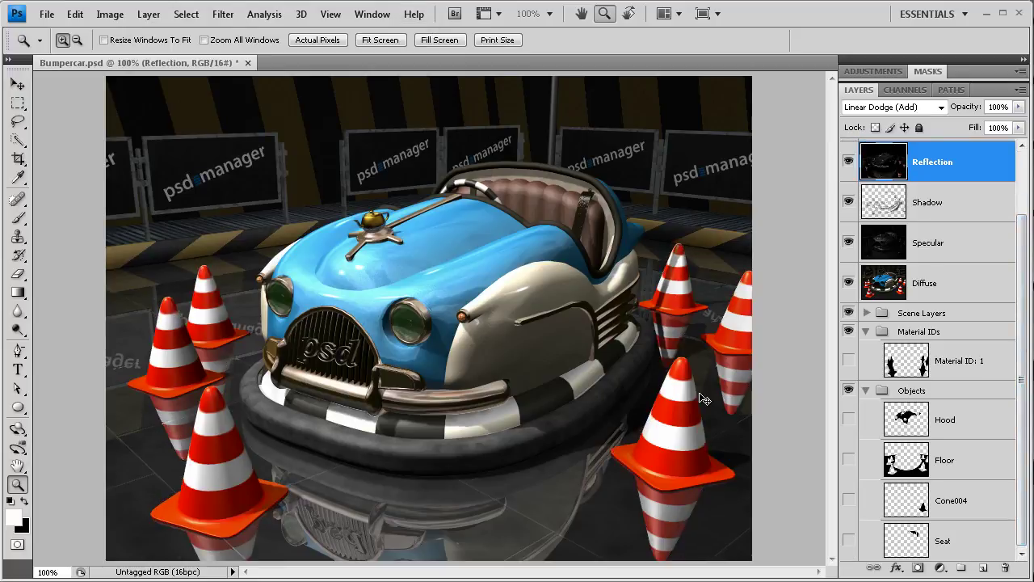
click(867, 313)
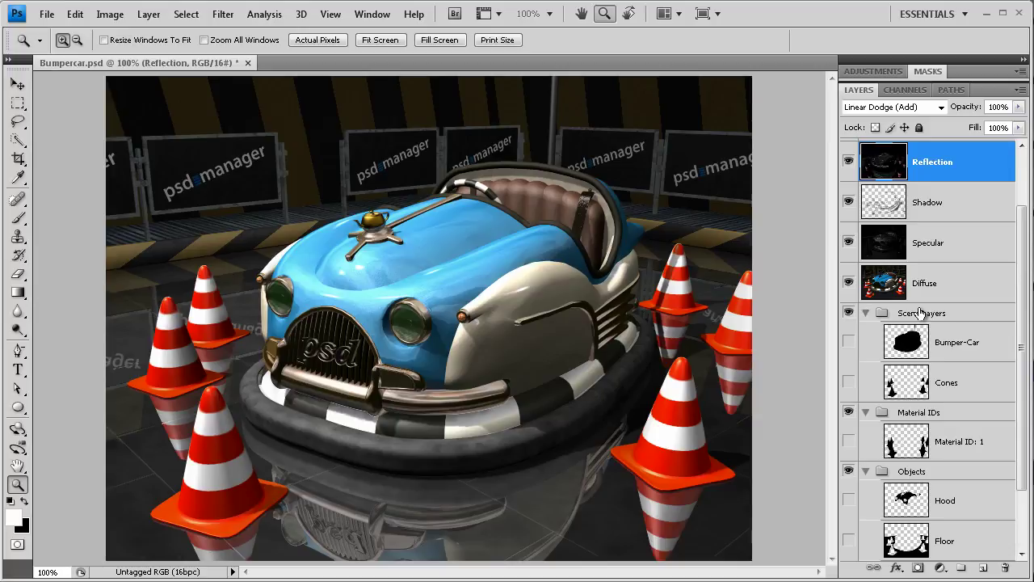
scroll(1006, 303, down, 3)
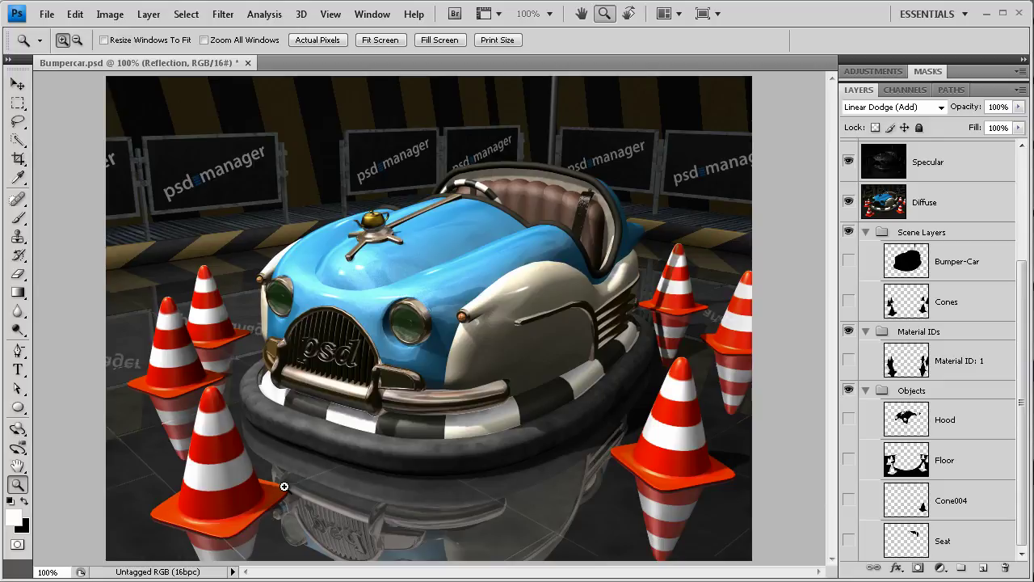
scroll(1015, 211, up, 4)
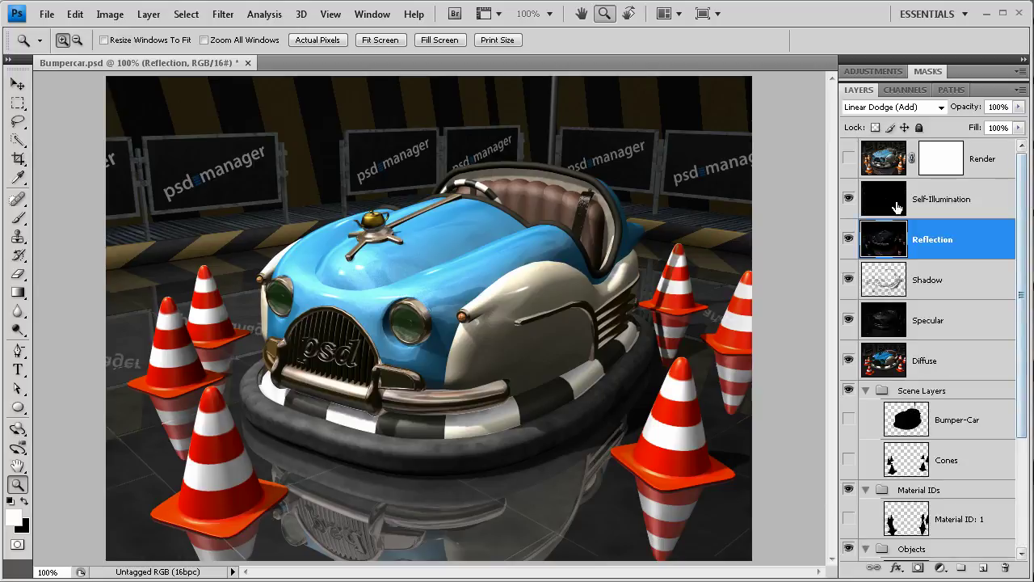
mouse_move(966, 107)
mouse_down()
mouse_move(789, 111)
mouse_move(957, 99)
mouse_up()
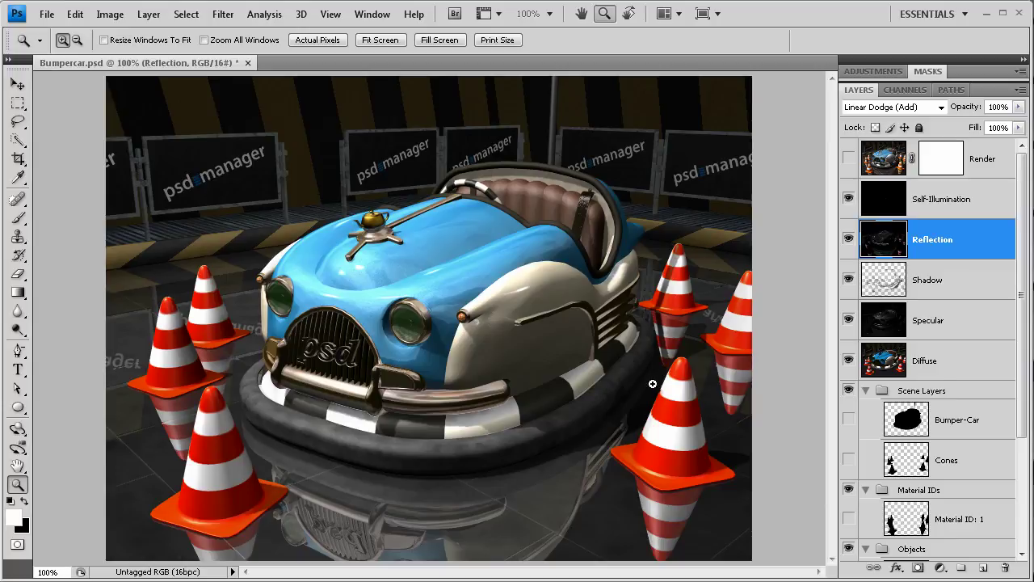
drag(1027, 271, 1026, 376)
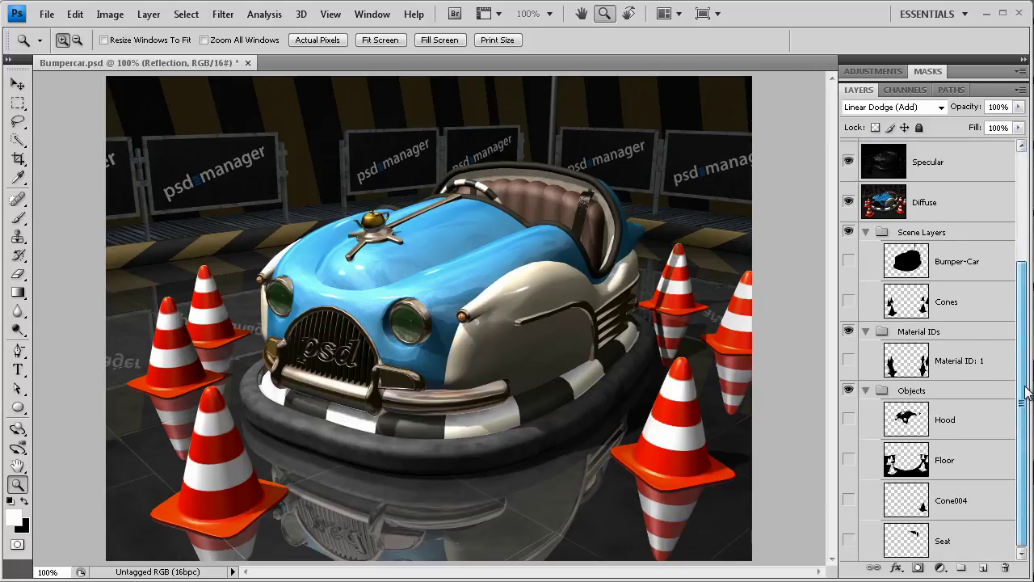
Load the Floor selection, apply a 9.7-pixel Gaussian blur to the Reflection layer, then deselect.
ctrl+click(914, 466)
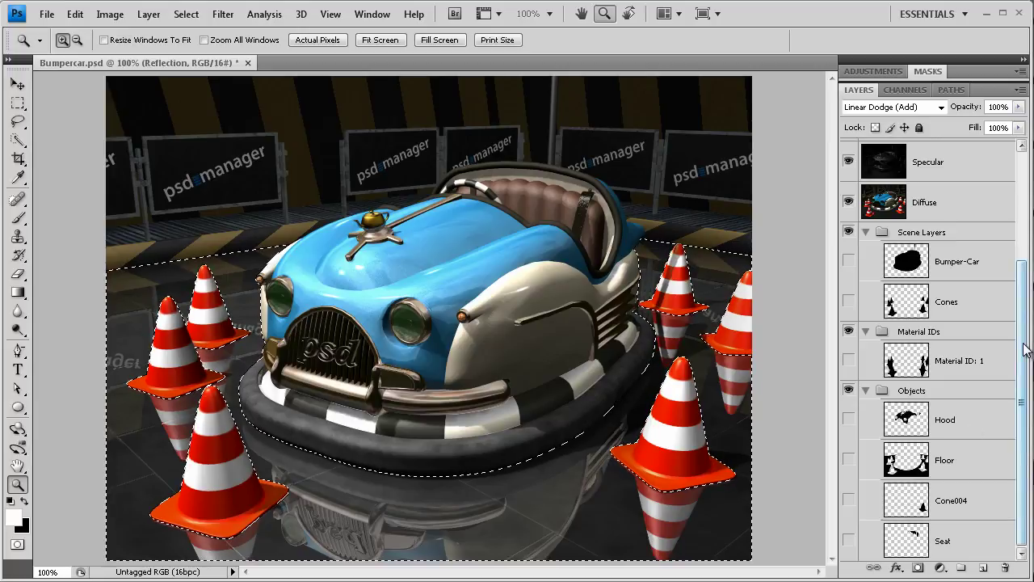
scroll(873, 267, up, 4)
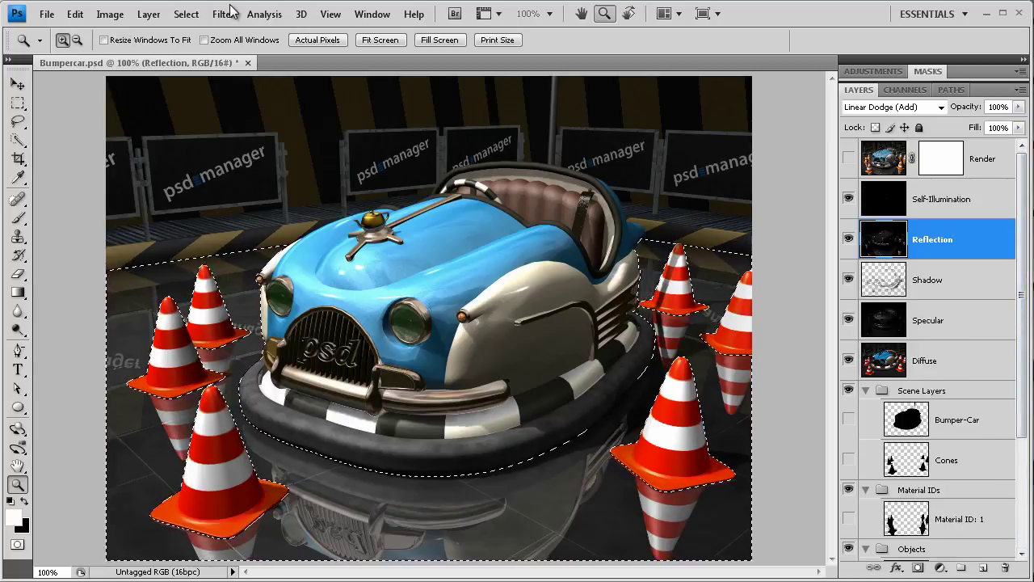
click(223, 13)
mouse_move(293, 149)
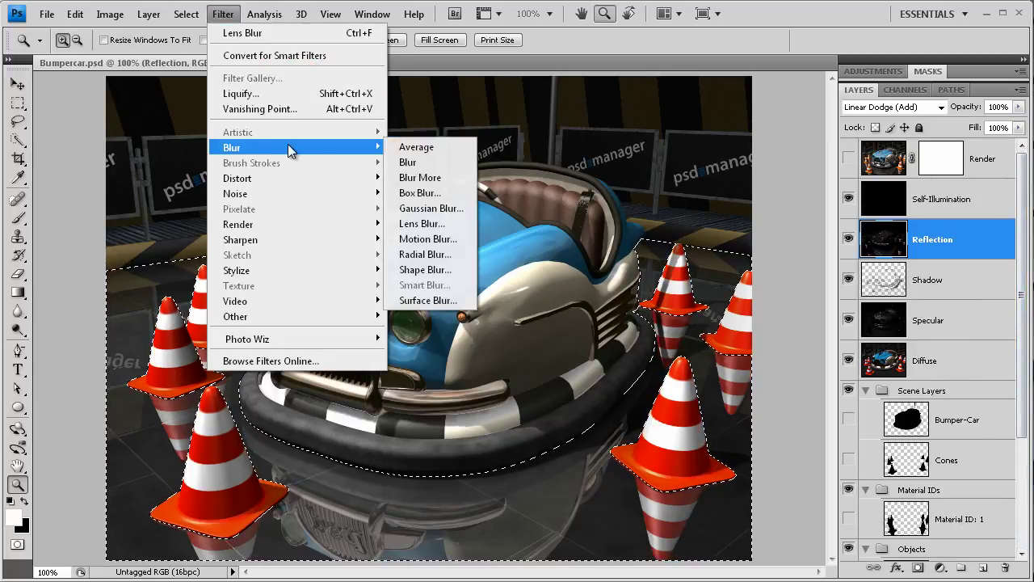
click(422, 207)
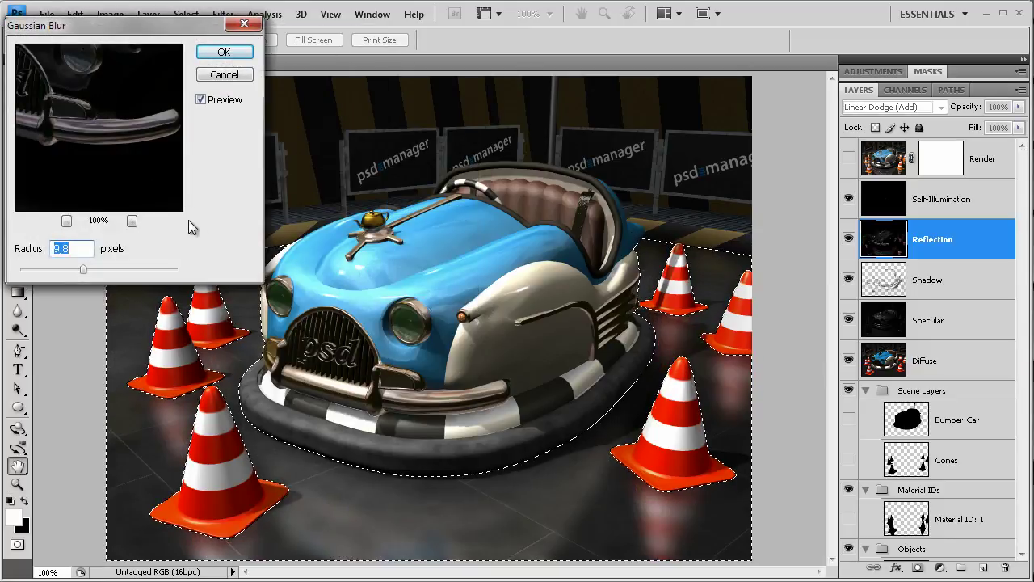
drag(87, 271, 84, 276)
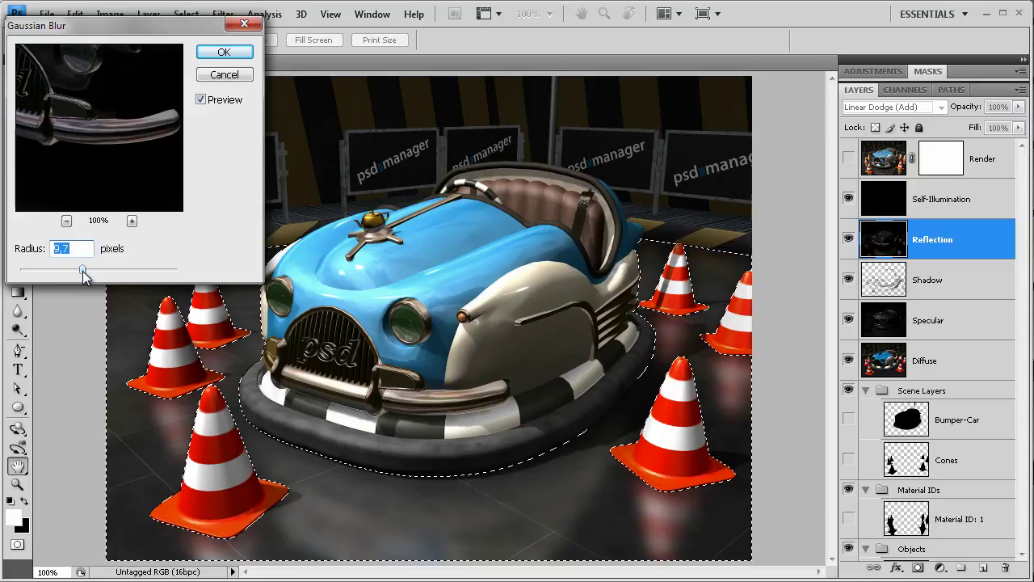
click(220, 53)
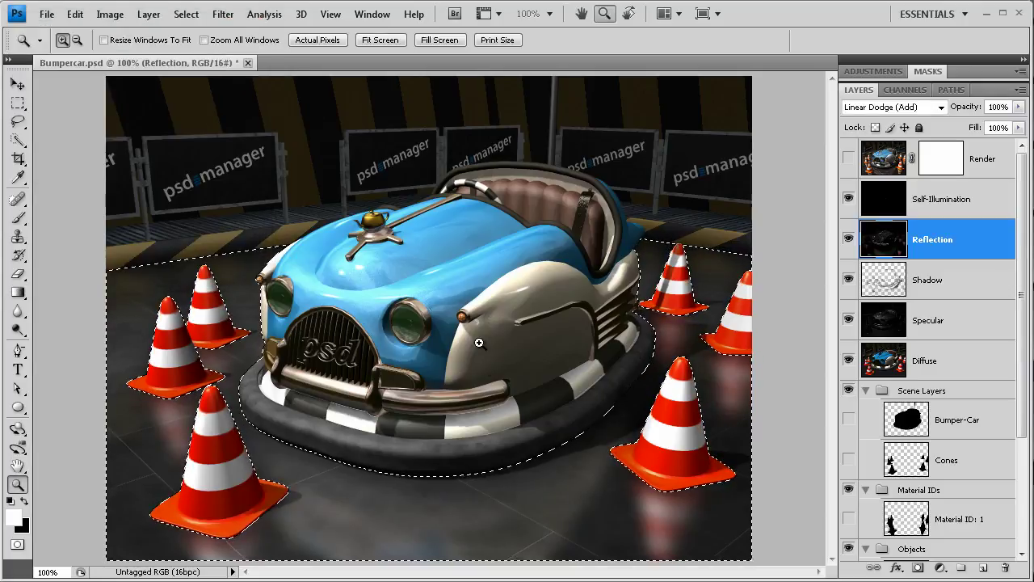
key(z)
key(ctrl+d)
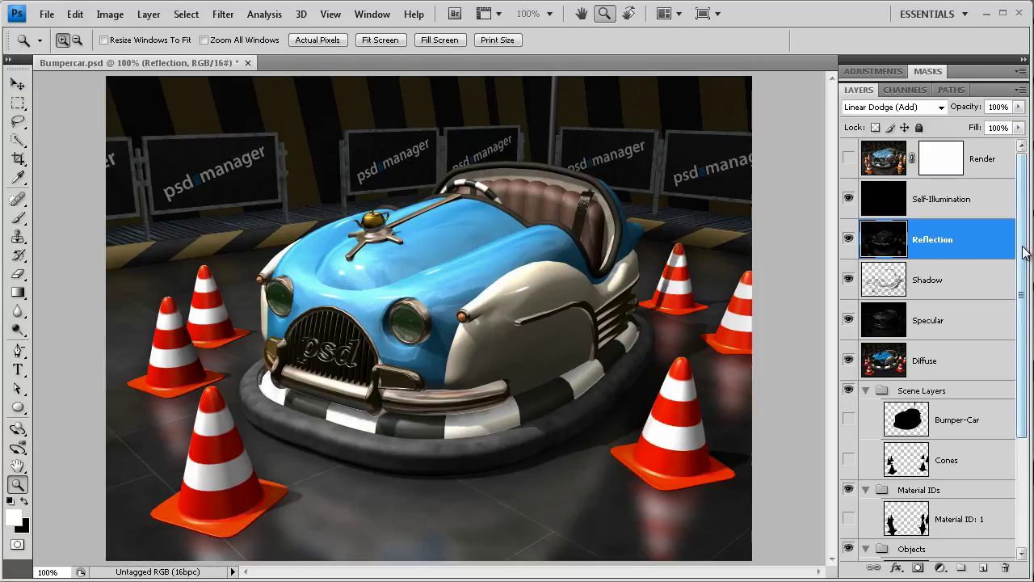
drag(1022, 260, 1027, 230)
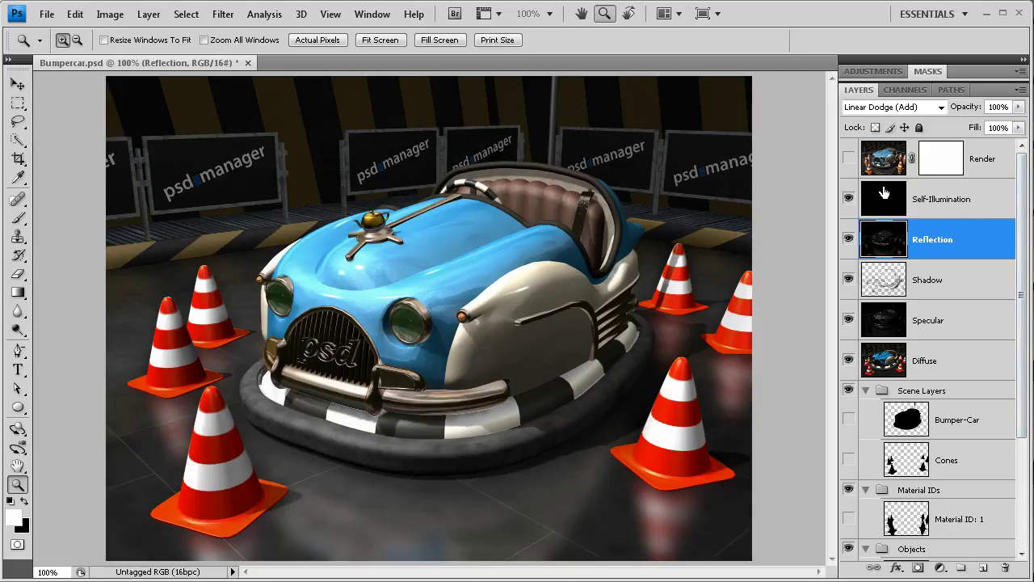
Load the Hood shape as a selection and make the Diffuse layer active.
drag(1022, 404, 1031, 521)
ctrl+click(921, 429)
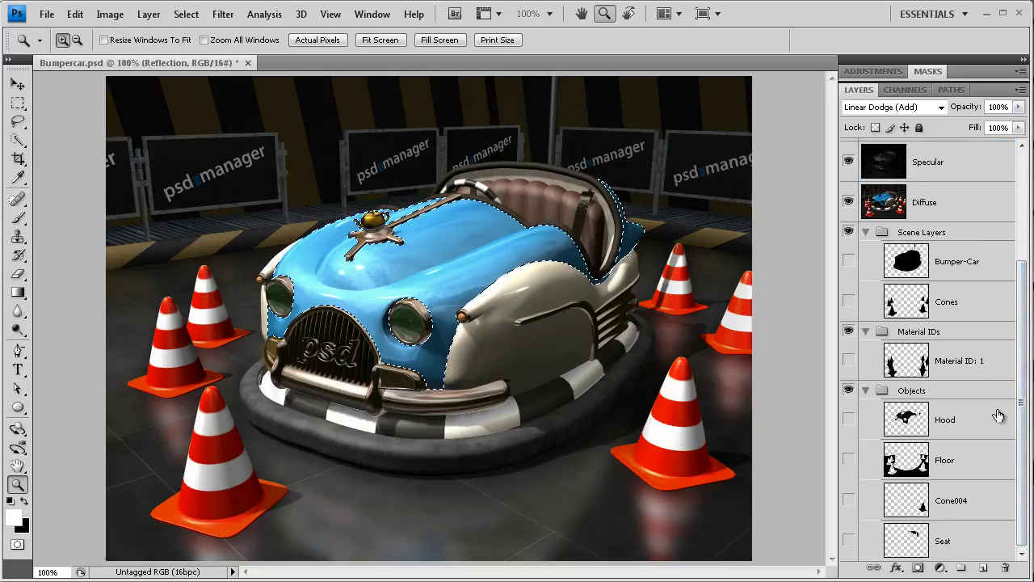
drag(1019, 408, 1019, 291)
click(917, 361)
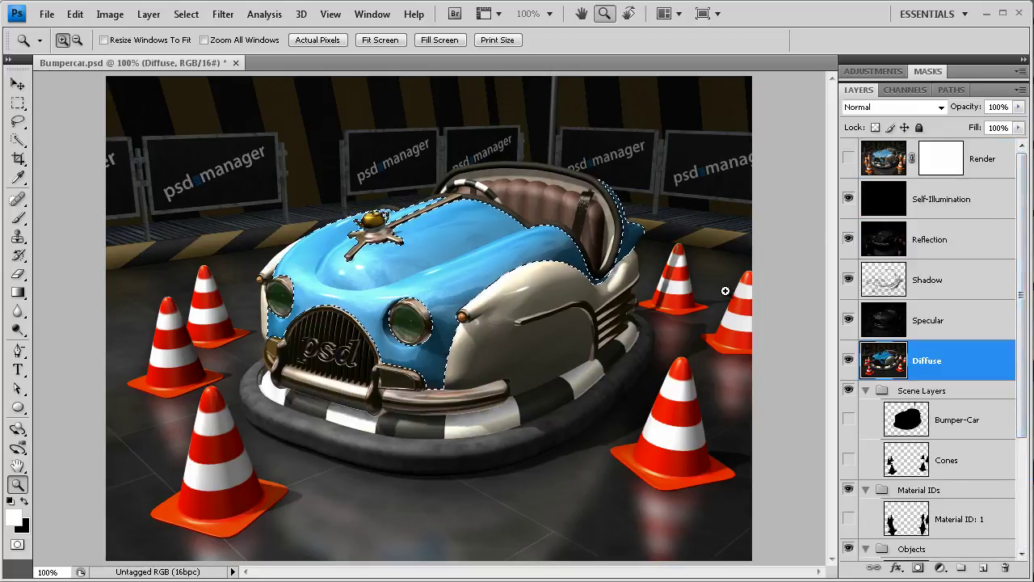
Shift the hood's hue by +180 on the Diffuse layer to turn it orange, then deselect.
click(223, 14)
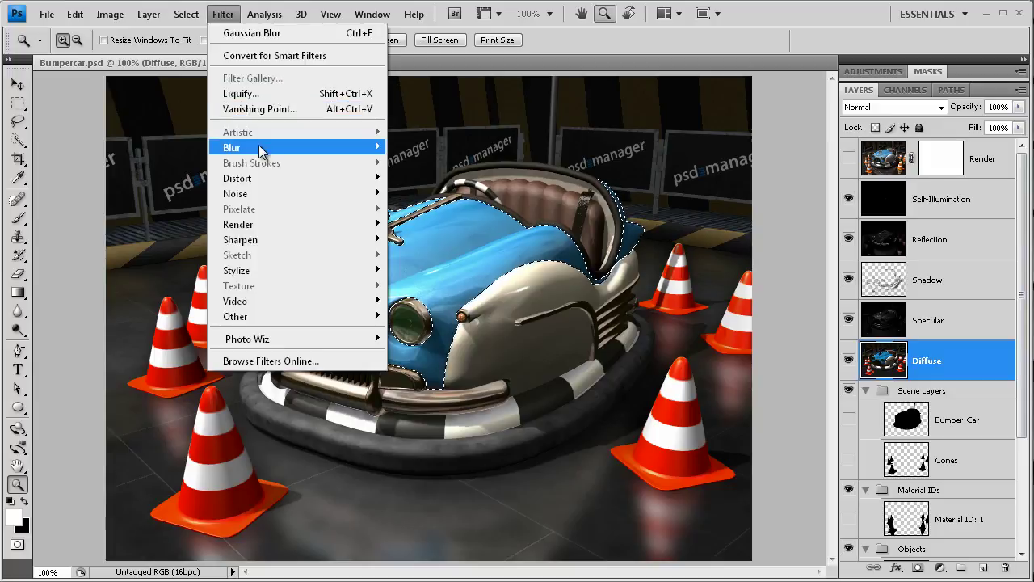
mouse_move(261, 148)
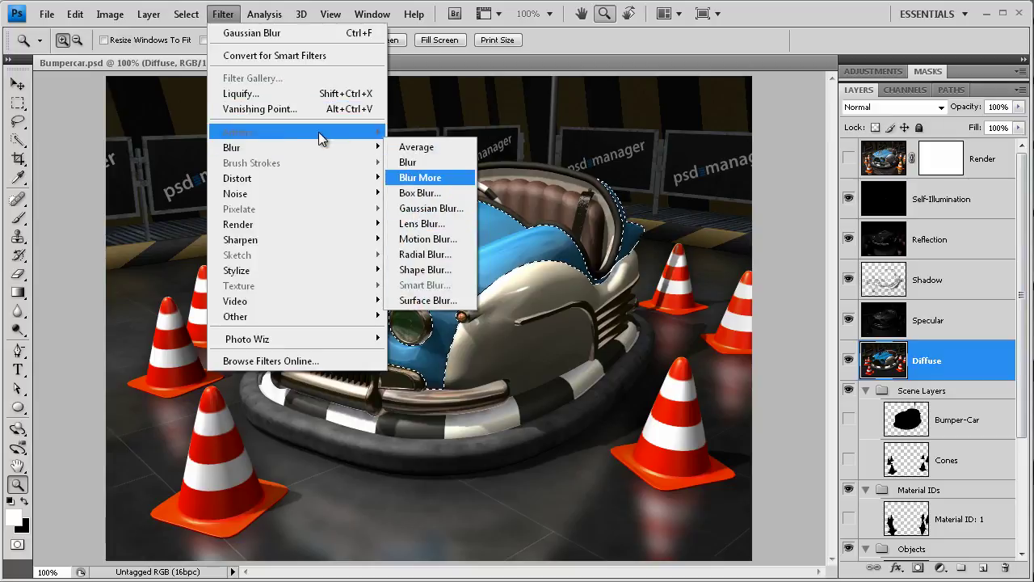
click(110, 14)
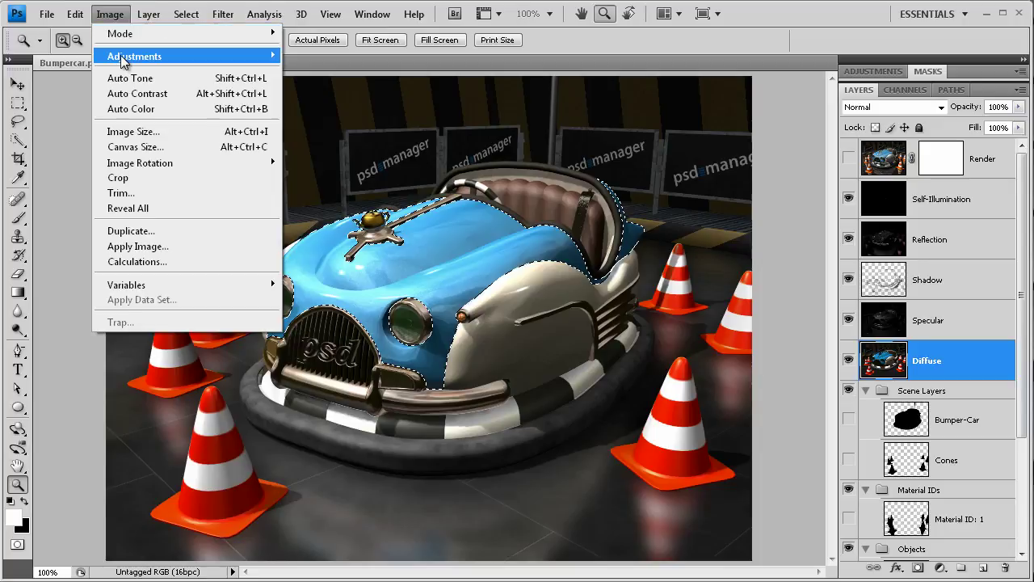
mouse_move(134, 56)
click(380, 140)
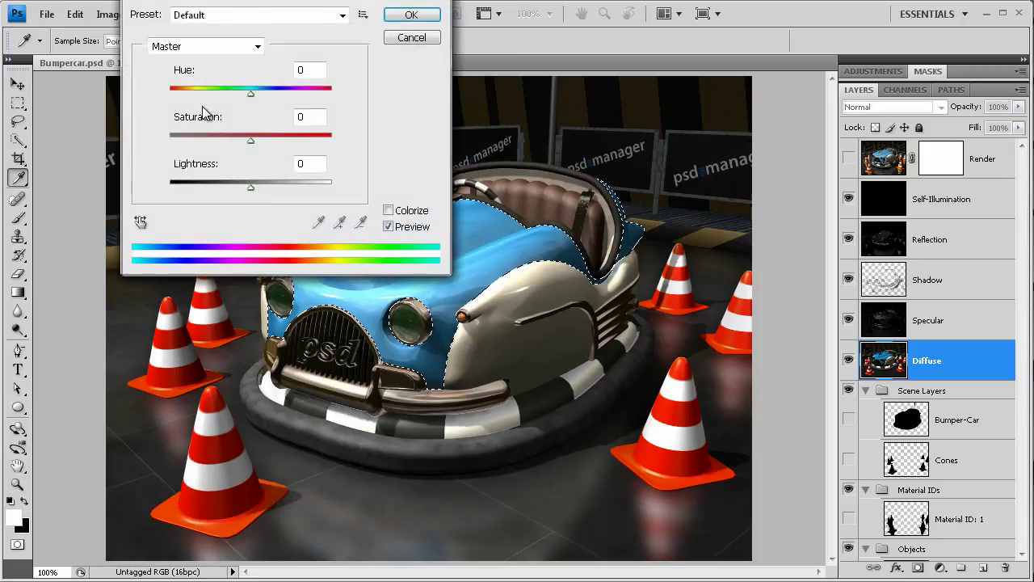
drag(230, 4, 764, 290)
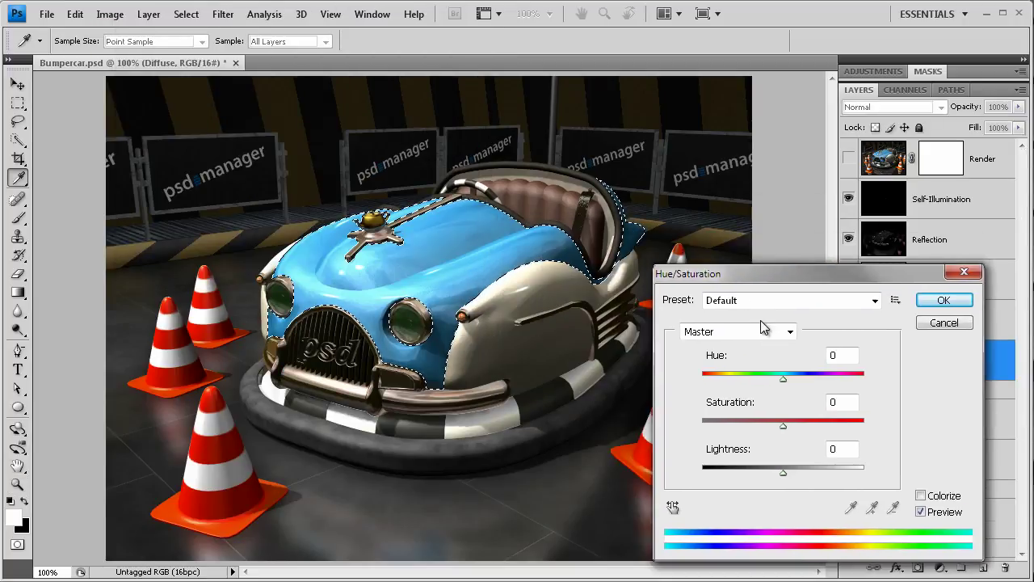
drag(779, 380, 871, 380)
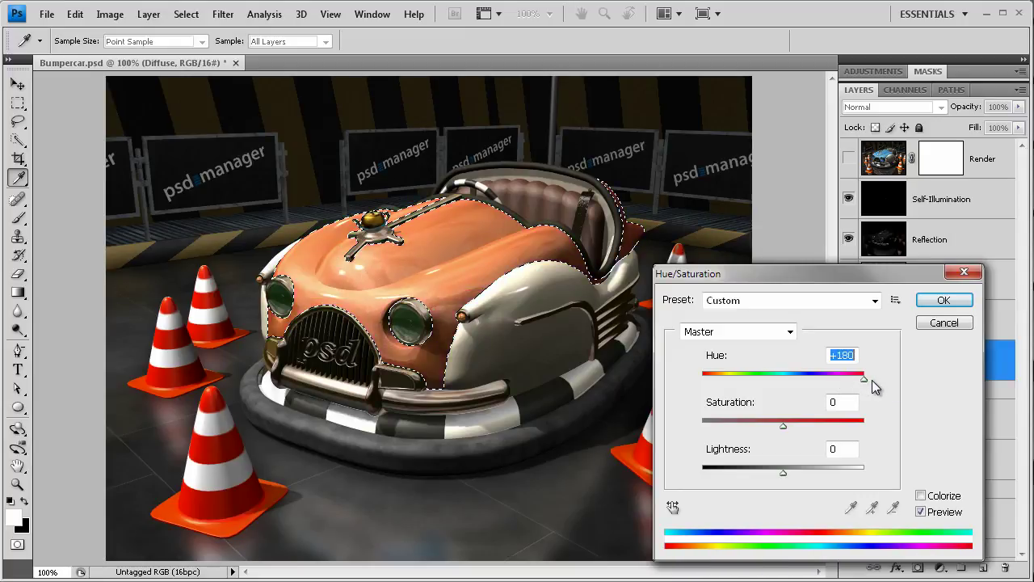
click(944, 300)
key(z)
key(ctrl+d)
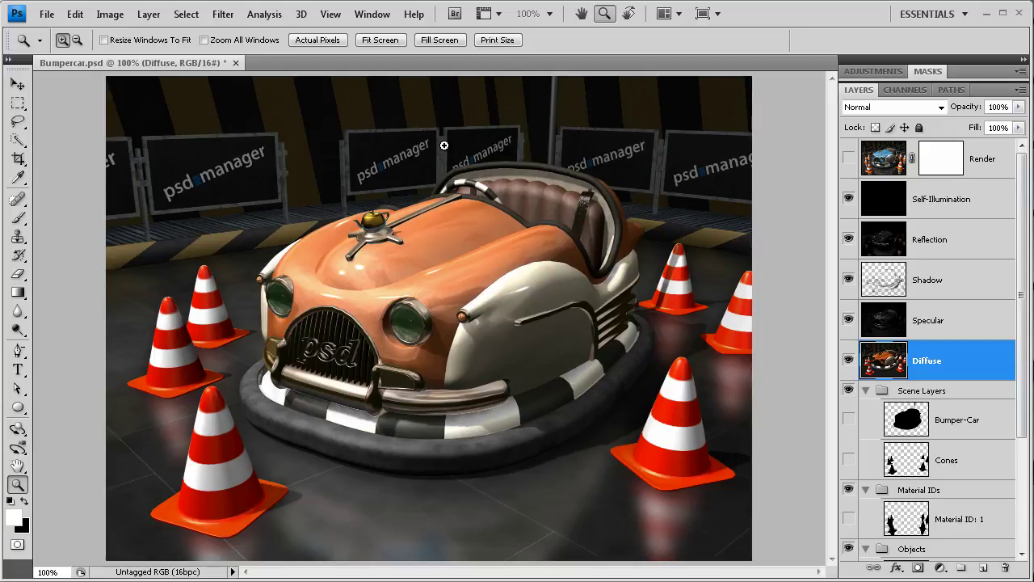
Blur away the Shadow layer's streaks on the roll bar and behind the headlight, then view at 100%.
drag(449, 156, 655, 331)
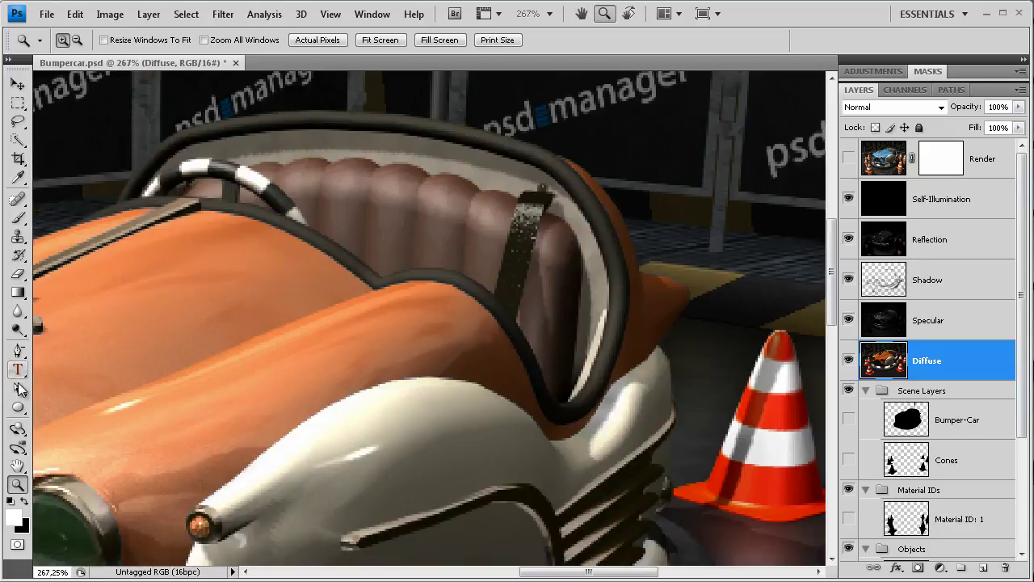
click(18, 311)
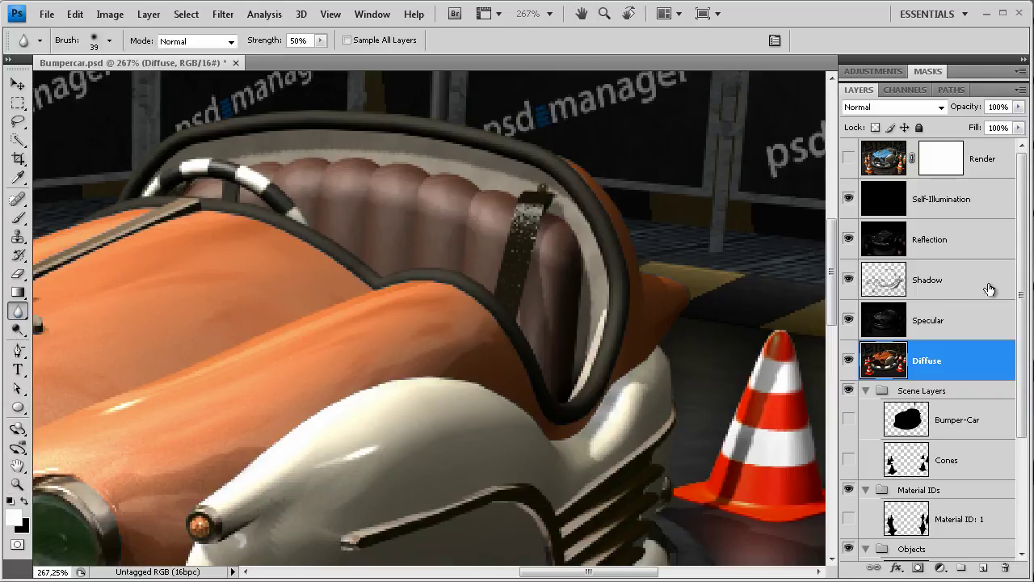
click(898, 280)
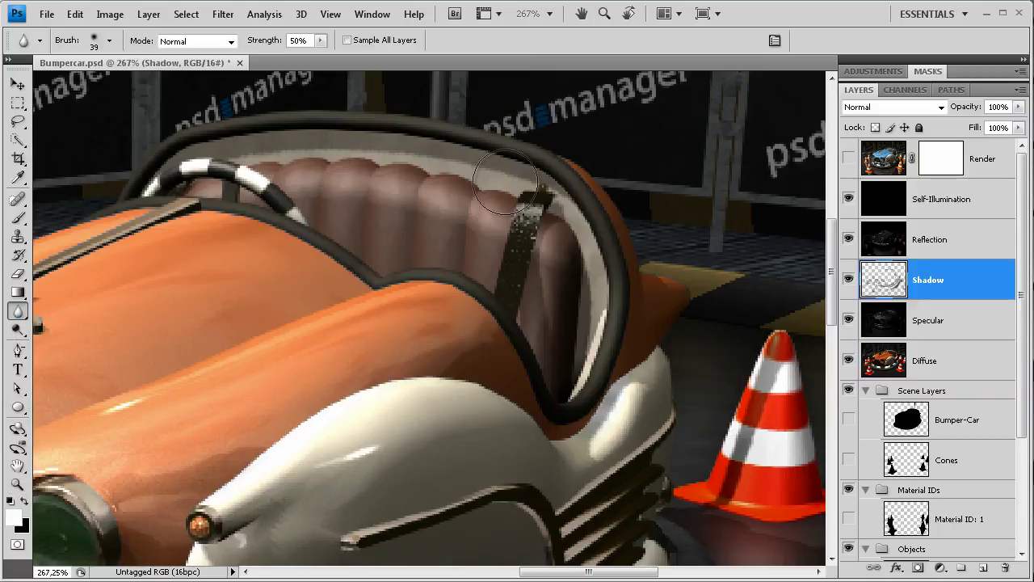
mouse_move(243, 171)
mouse_down()
mouse_move(233, 153)
mouse_move(394, 155)
mouse_move(408, 170)
mouse_move(529, 194)
mouse_move(540, 307)
mouse_up()
drag(307, 423, 359, 199)
mouse_move(332, 288)
mouse_down()
mouse_move(340, 249)
mouse_move(338, 298)
mouse_move(347, 258)
mouse_move(346, 271)
mouse_move(455, 249)
mouse_move(346, 268)
mouse_up()
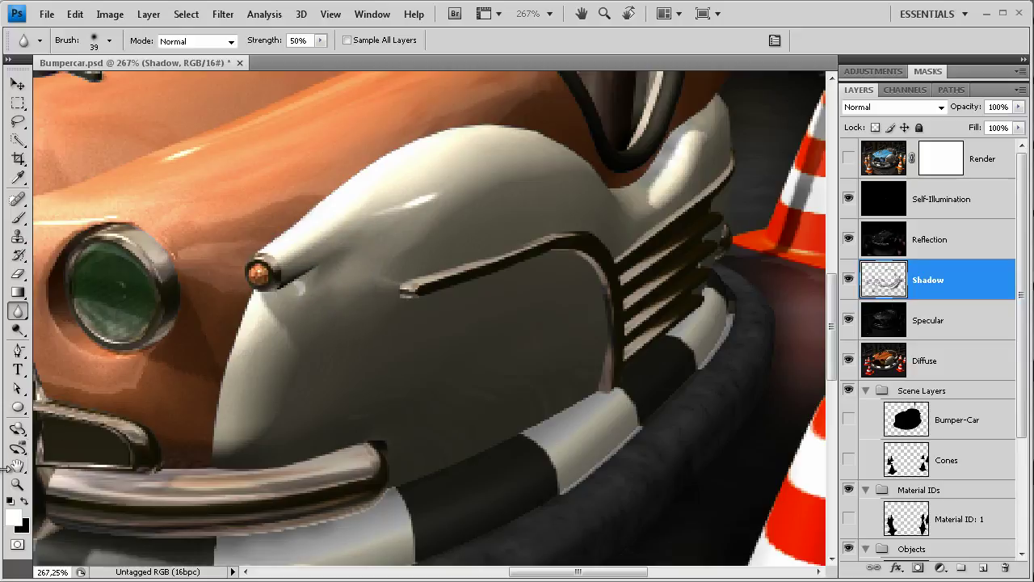
click(18, 484)
double_click(18, 484)
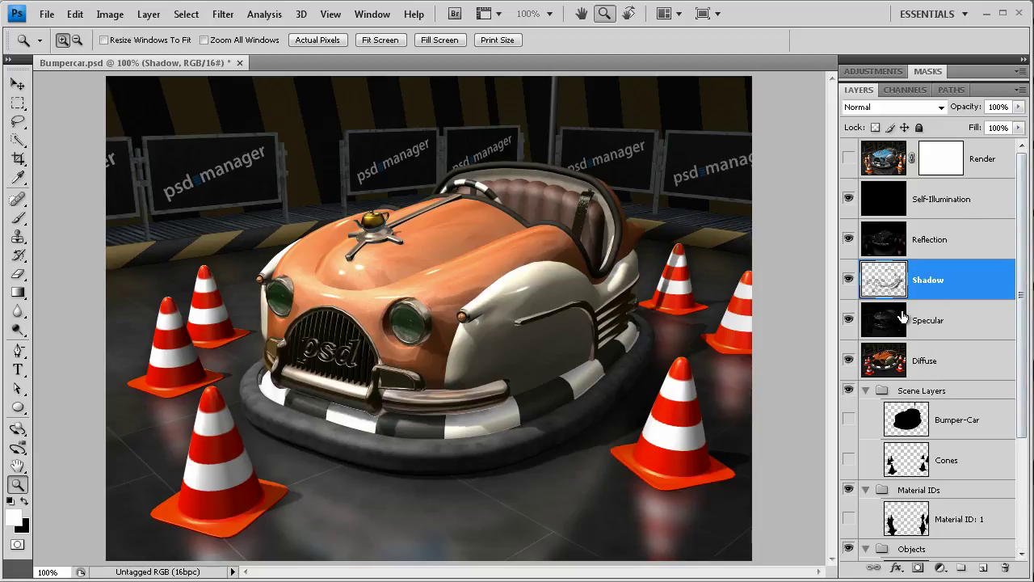
Within the Floor selection, give the Shadow layer a roughly 2.9-pixel Gaussian blur, then deselect.
scroll(1029, 289, down, 4)
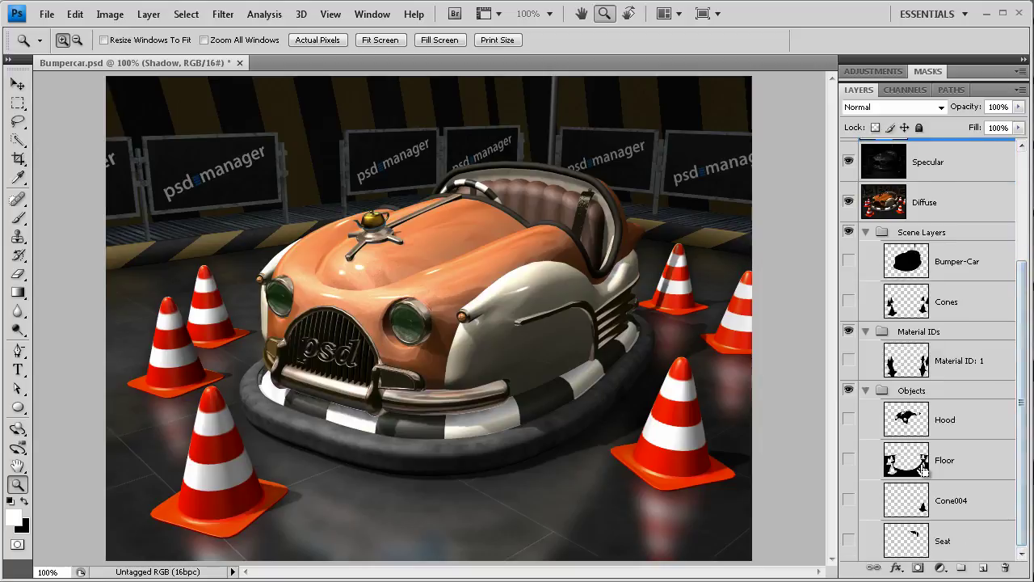
ctrl+click(924, 473)
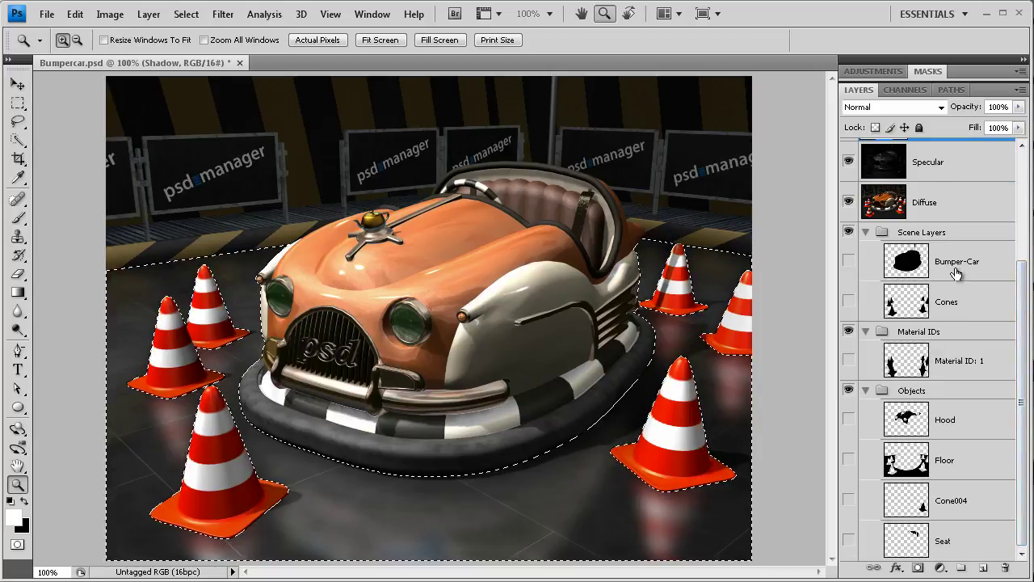
scroll(1030, 299, up, 4)
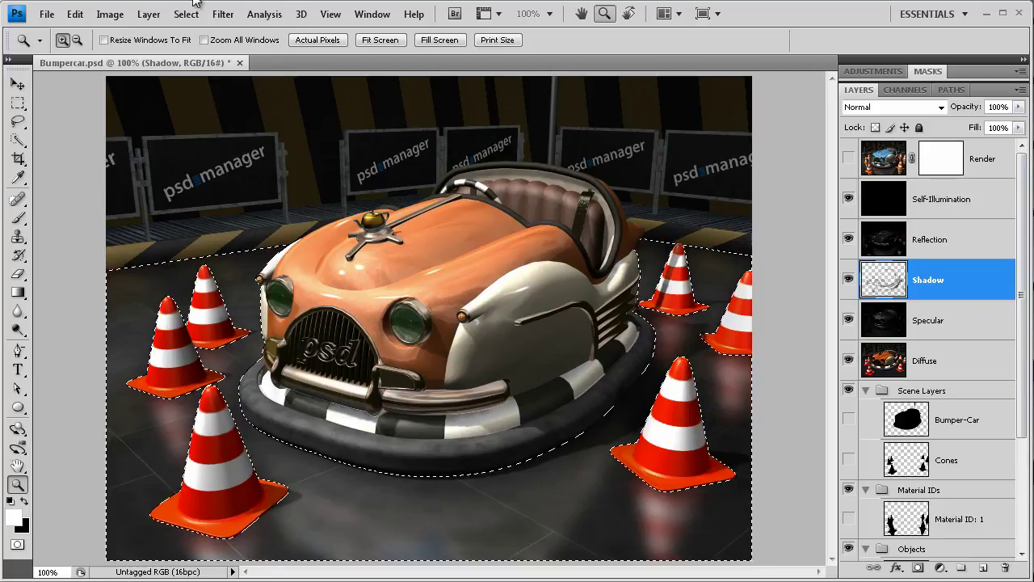
click(218, 16)
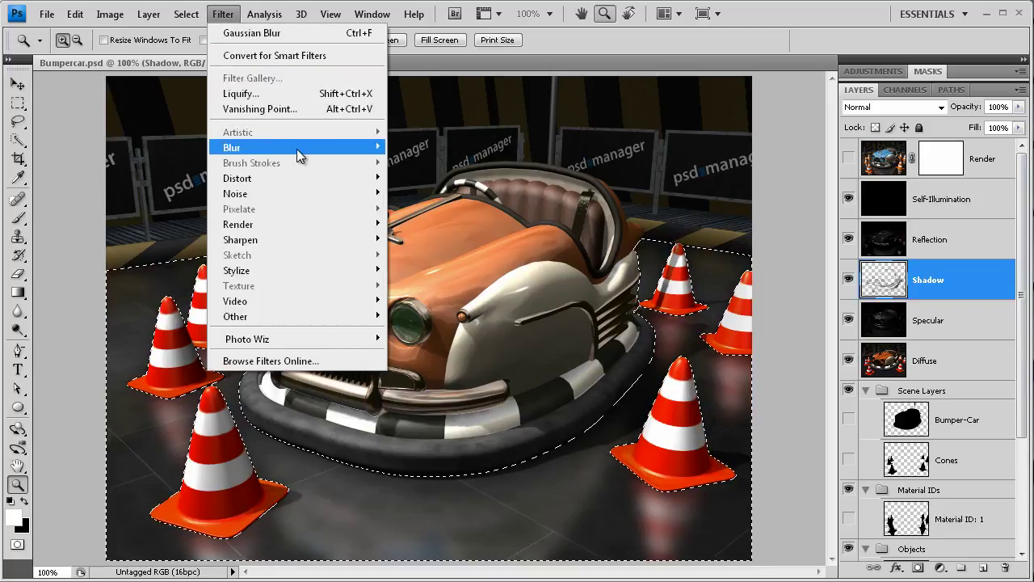
mouse_move(299, 148)
click(430, 208)
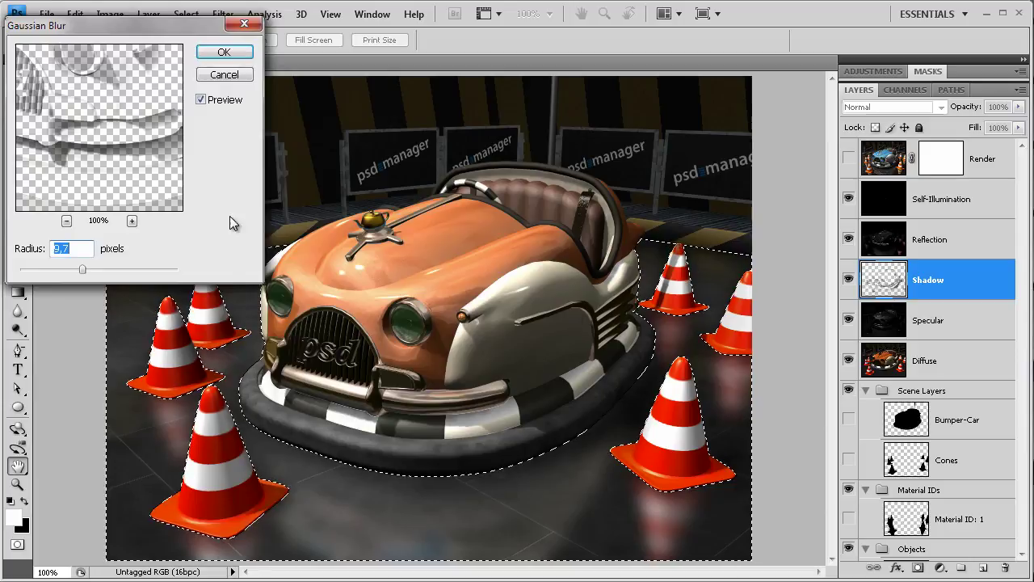
drag(124, 184, 71, 152)
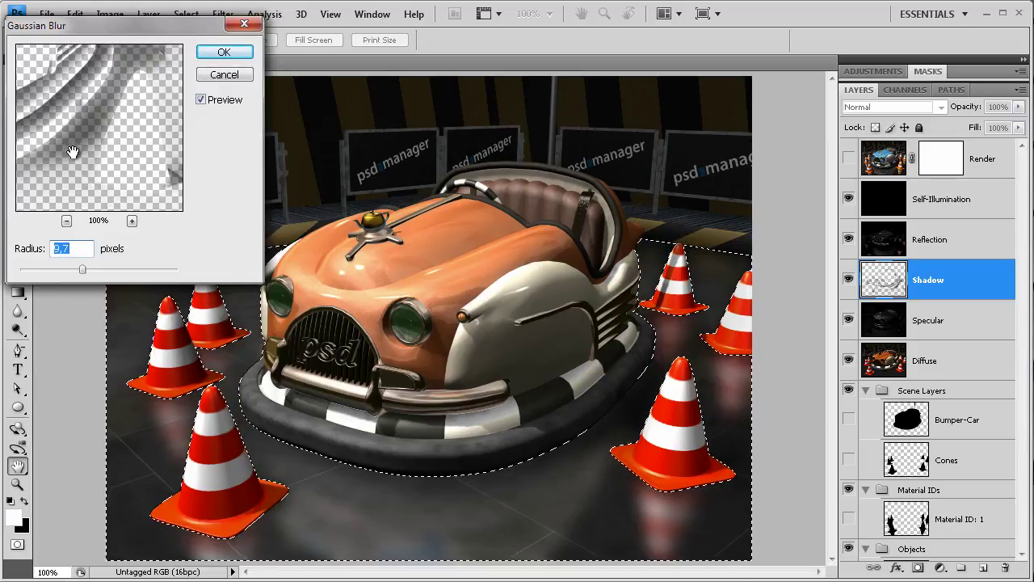
drag(82, 269, 45, 272)
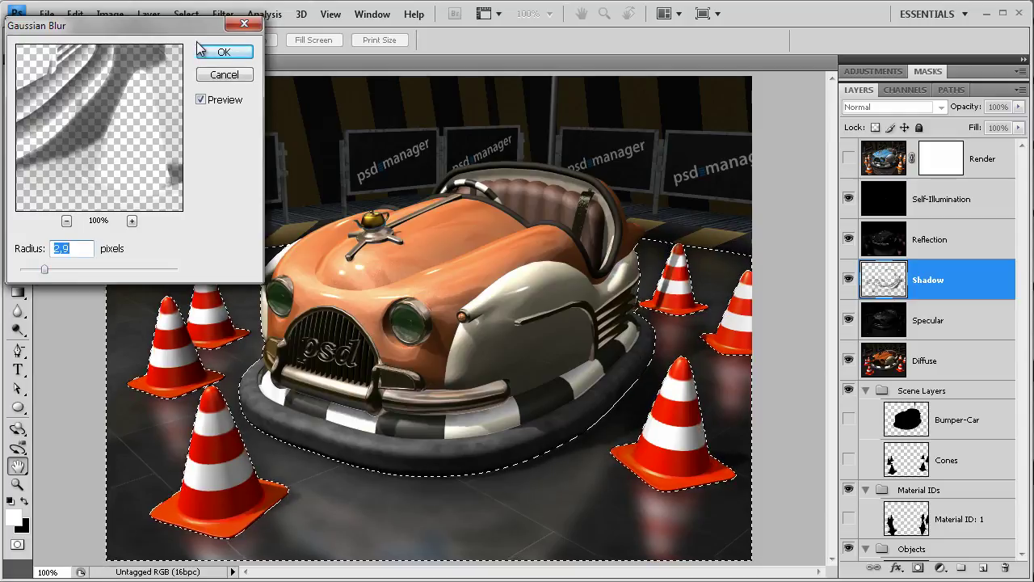
click(218, 53)
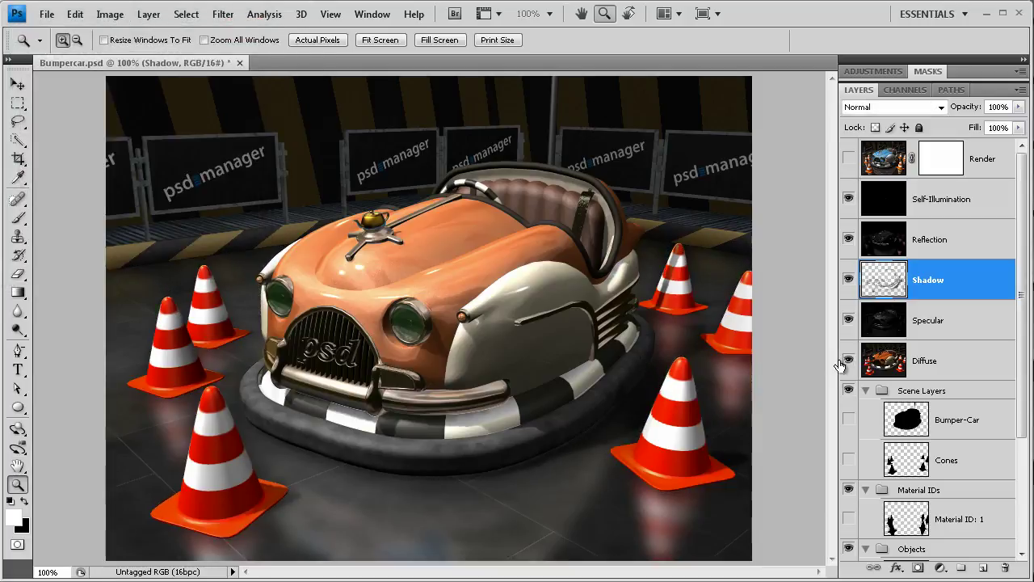
key(ctrl+d)
Select the Diffuse through Self-Illumination layers and stamp them into a merged Layer 1.
click(903, 365)
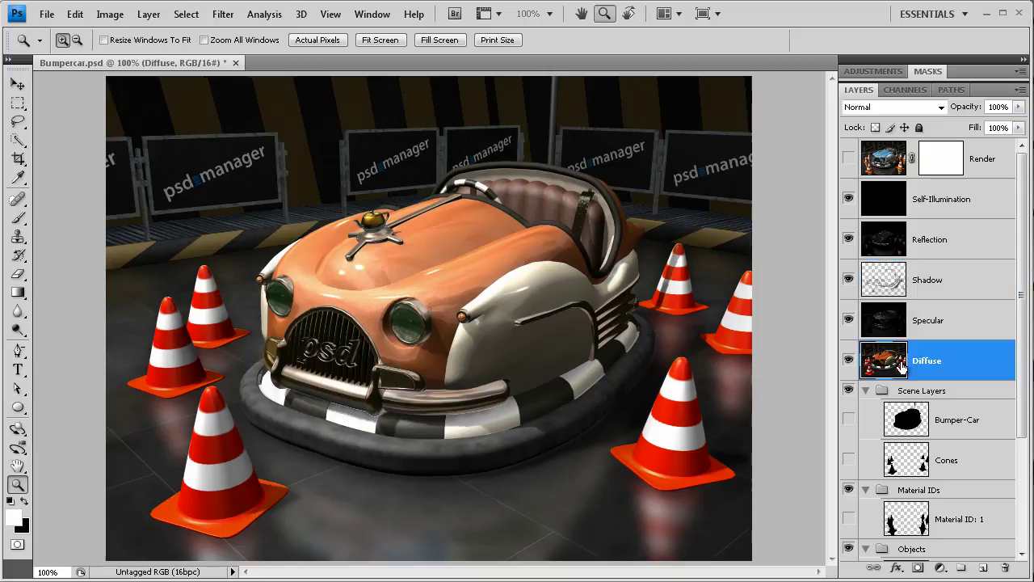
shift+click(899, 214)
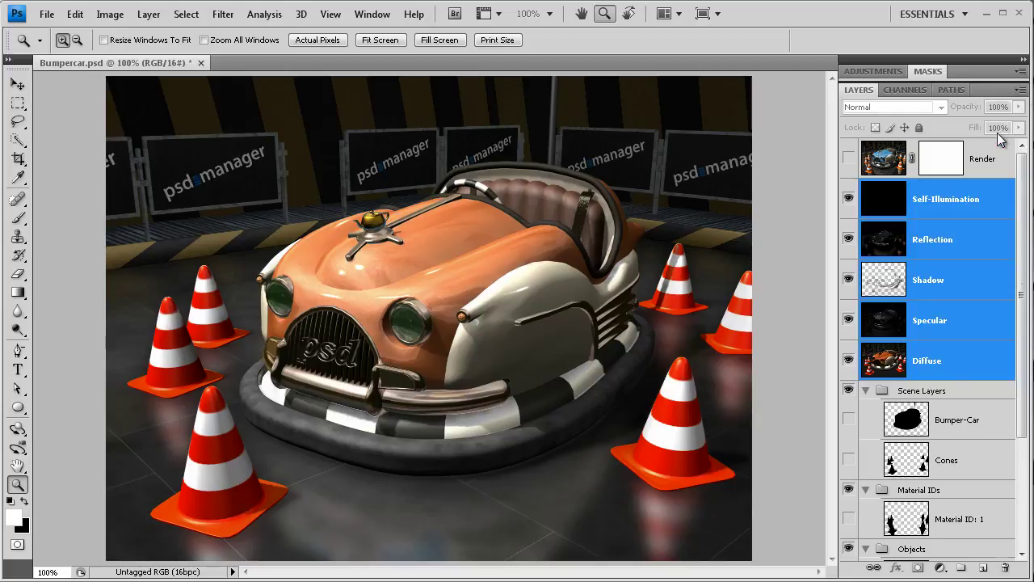
key(ctrl+shift+alt+e)
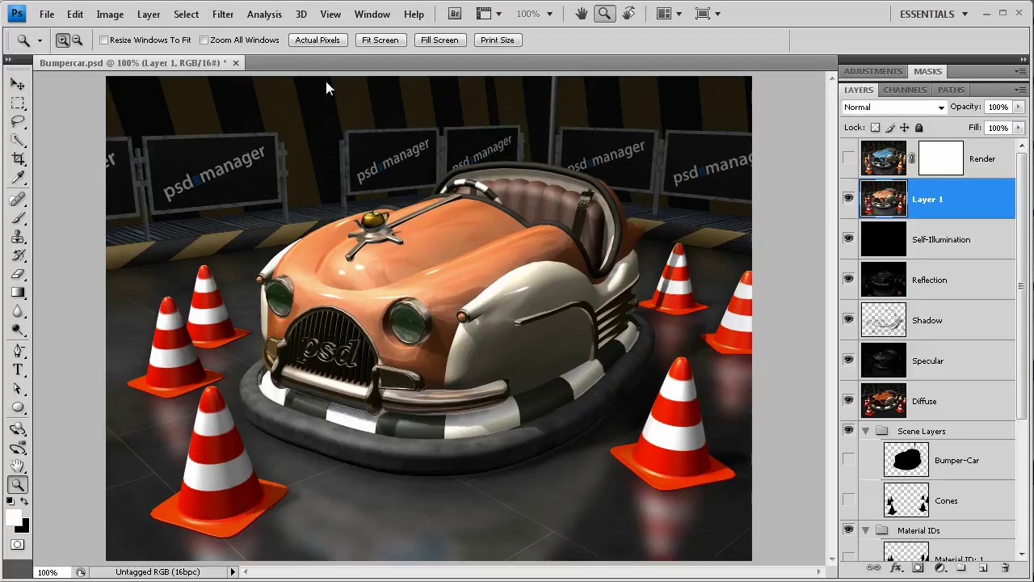
Apply a Z Depth Lens Blur to Layer 1, focused on the hood (distance 222), radius 16.
click(224, 14)
mouse_move(267, 147)
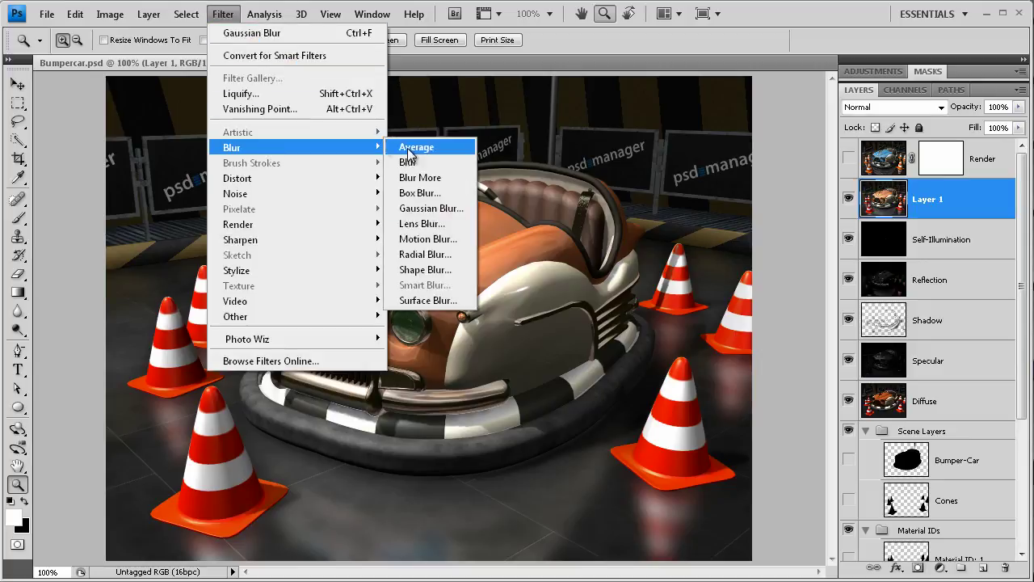
click(420, 223)
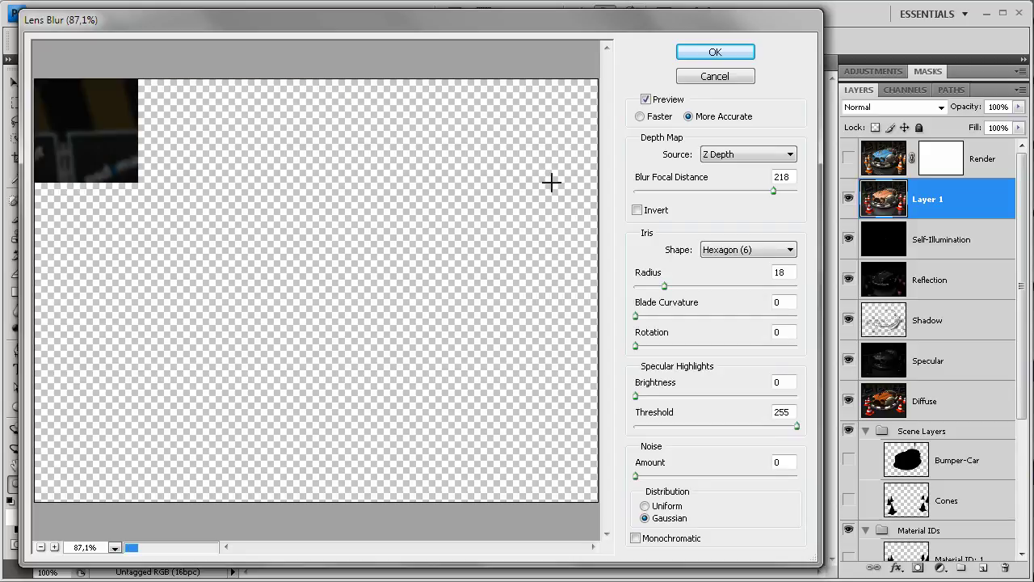
click(729, 157)
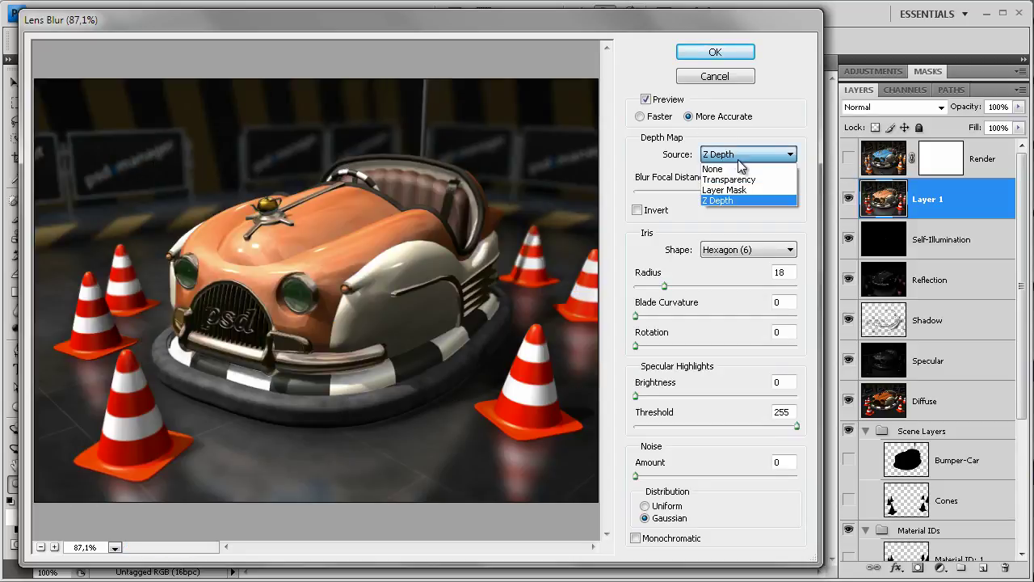
click(726, 202)
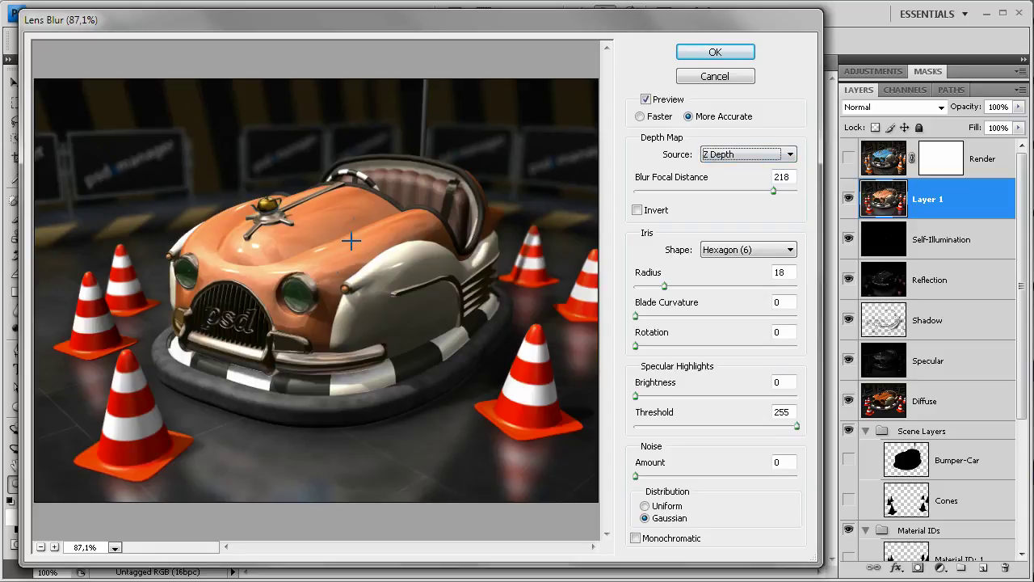
click(331, 189)
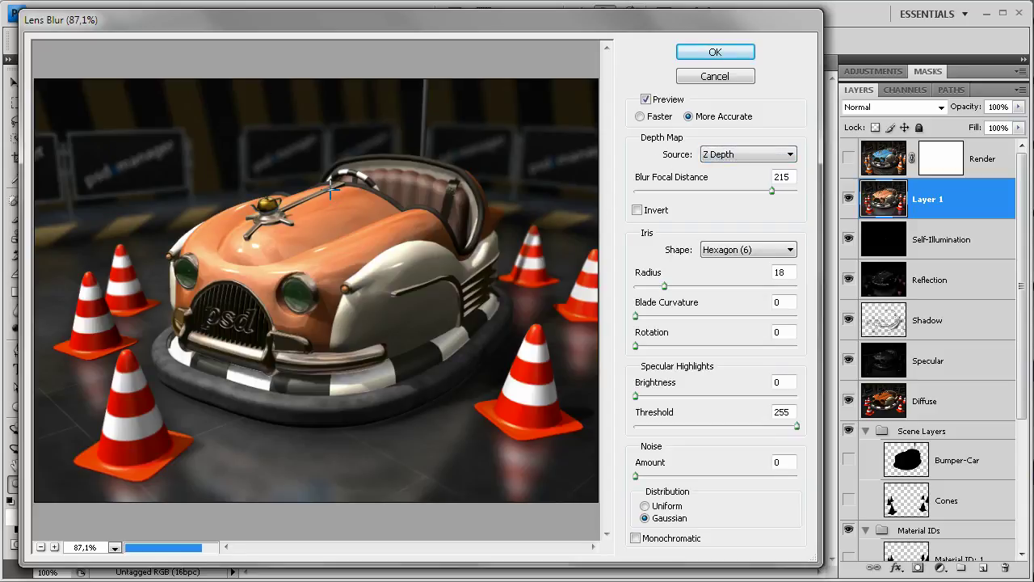
click(312, 184)
click(343, 164)
click(329, 197)
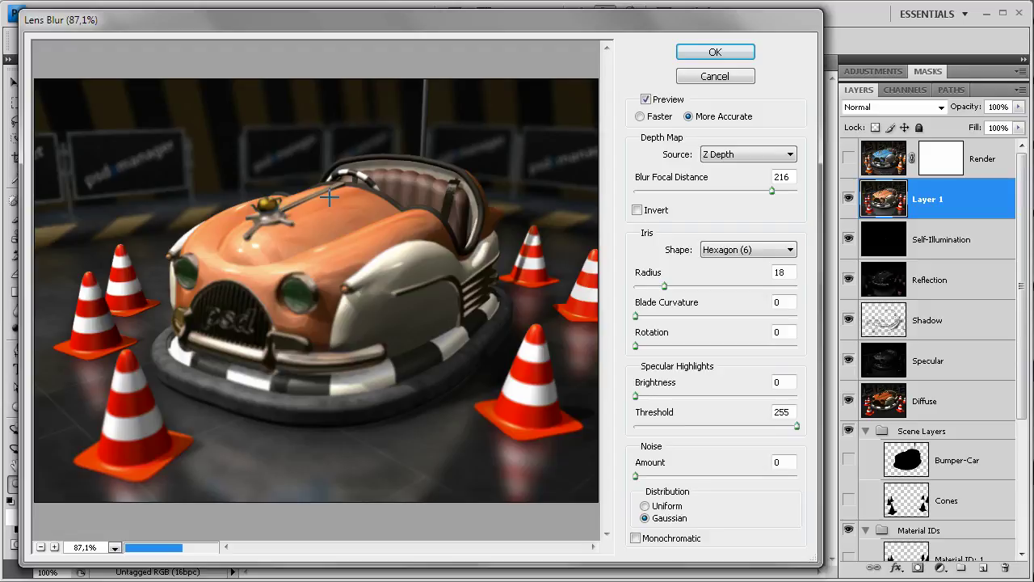
click(325, 210)
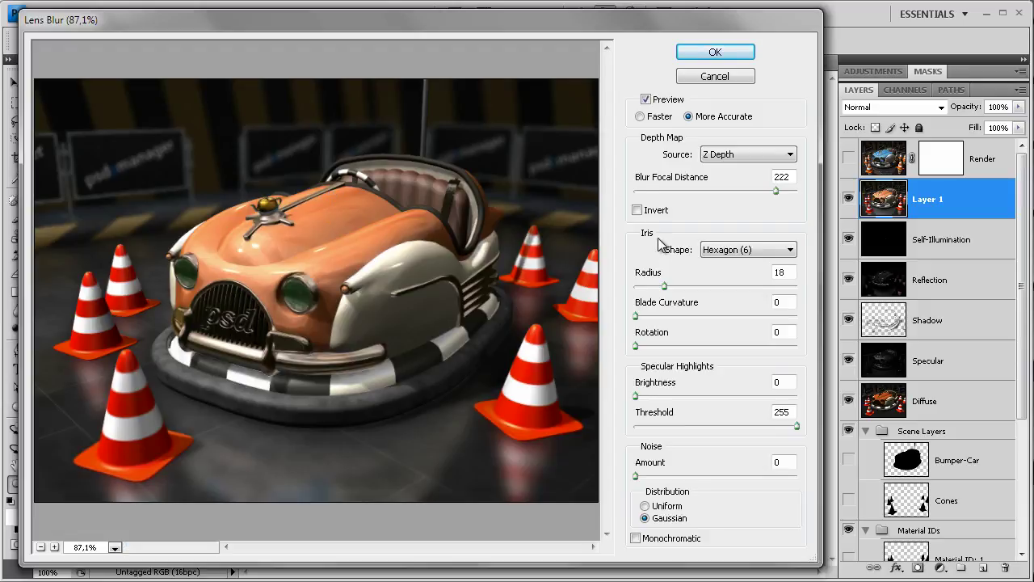
drag(665, 288, 662, 288)
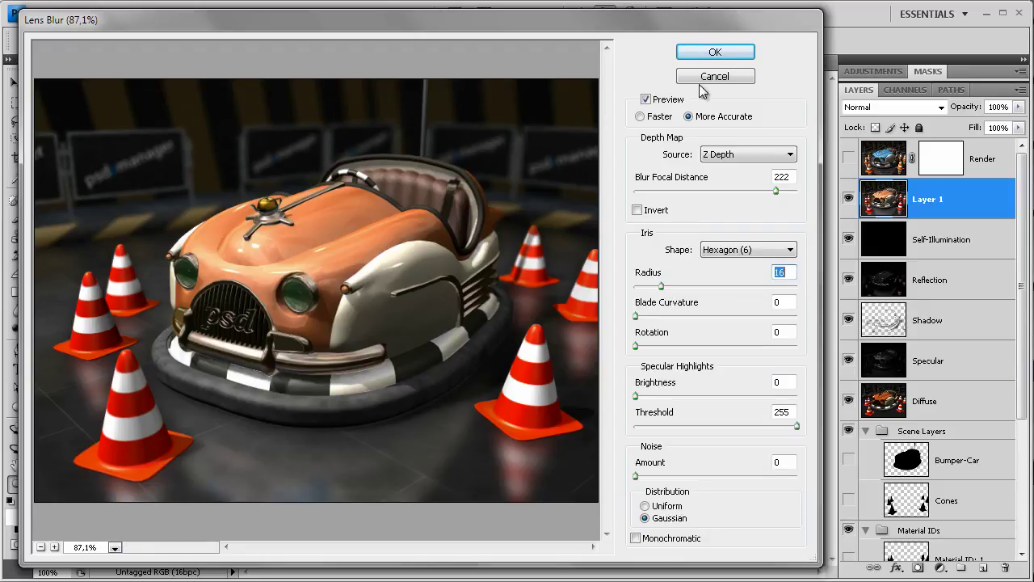
click(711, 54)
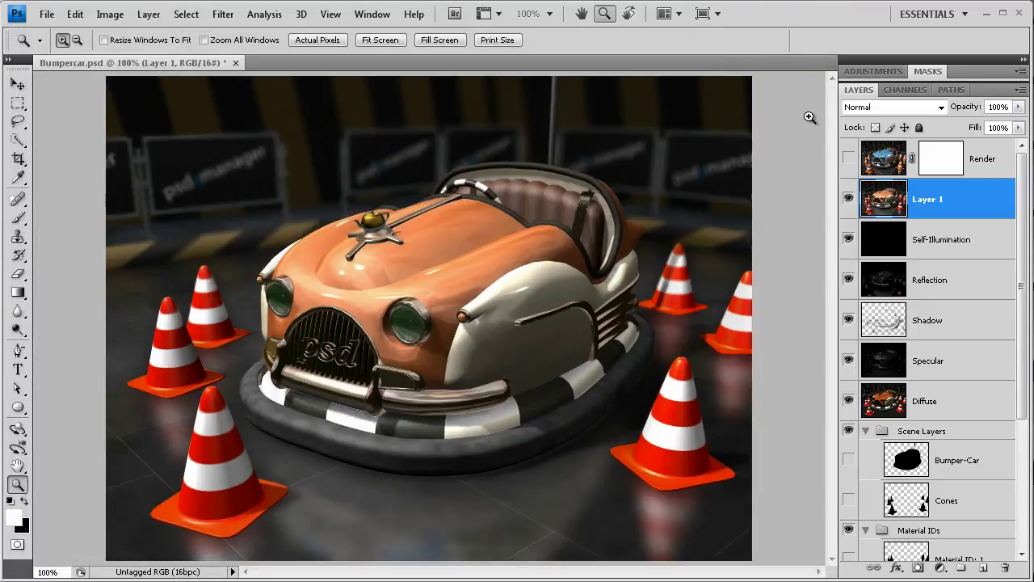
click(849, 158)
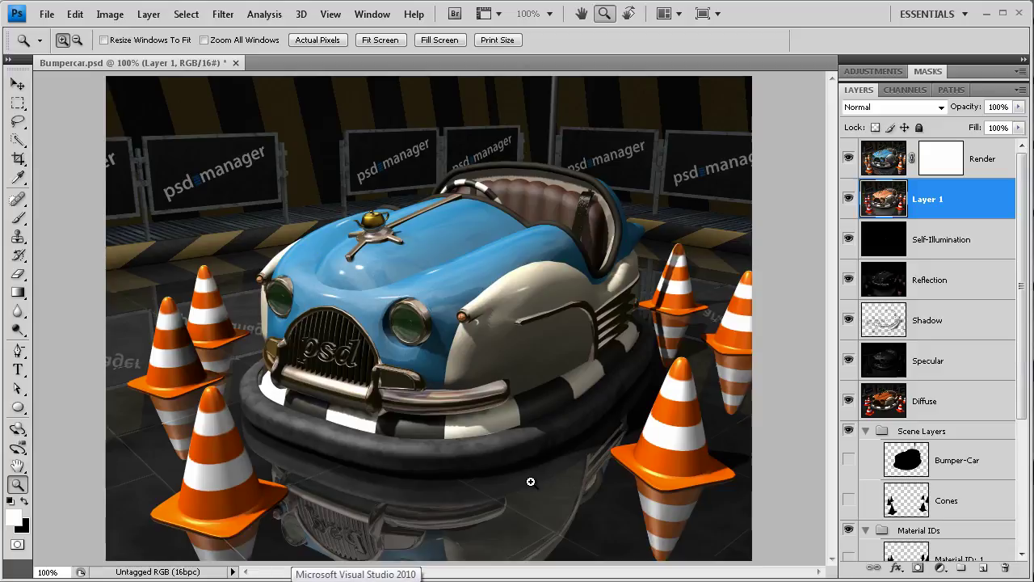
click(849, 159)
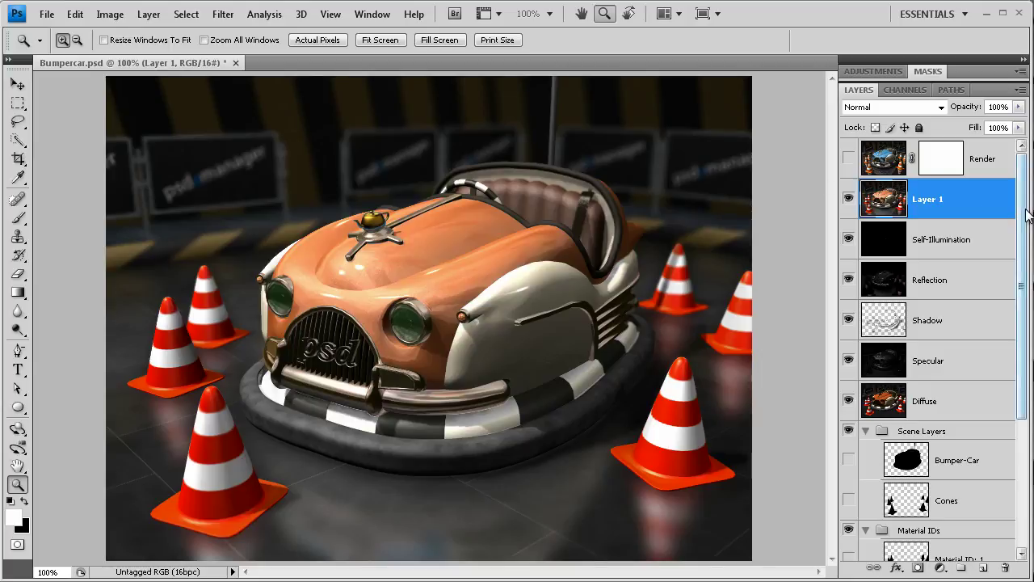
mouse_move(1028, 212)
mouse_down()
mouse_move(1028, 339)
mouse_move(1026, 206)
mouse_up()
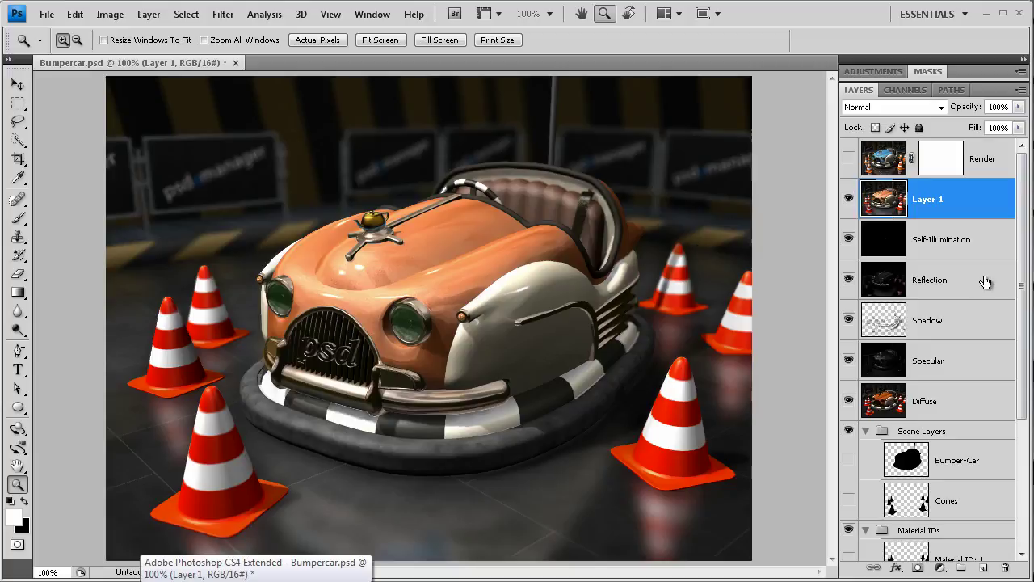
scroll(1009, 437, down, 5)
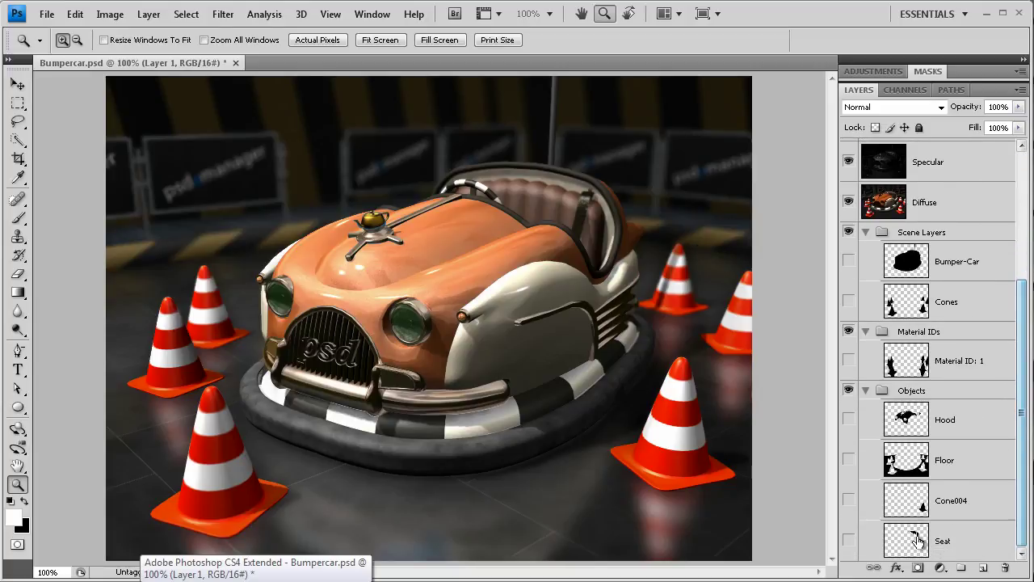
click(1022, 231)
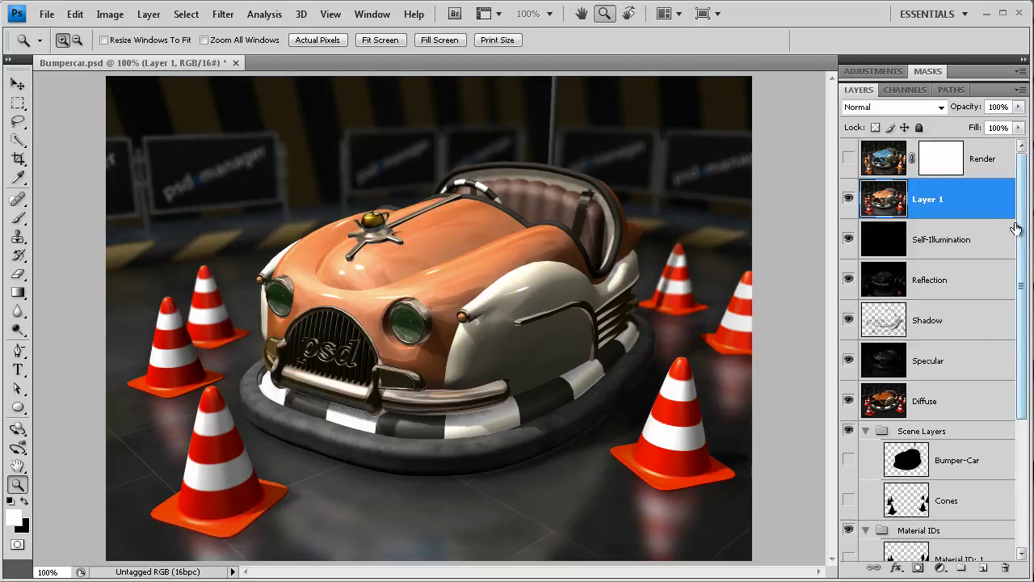